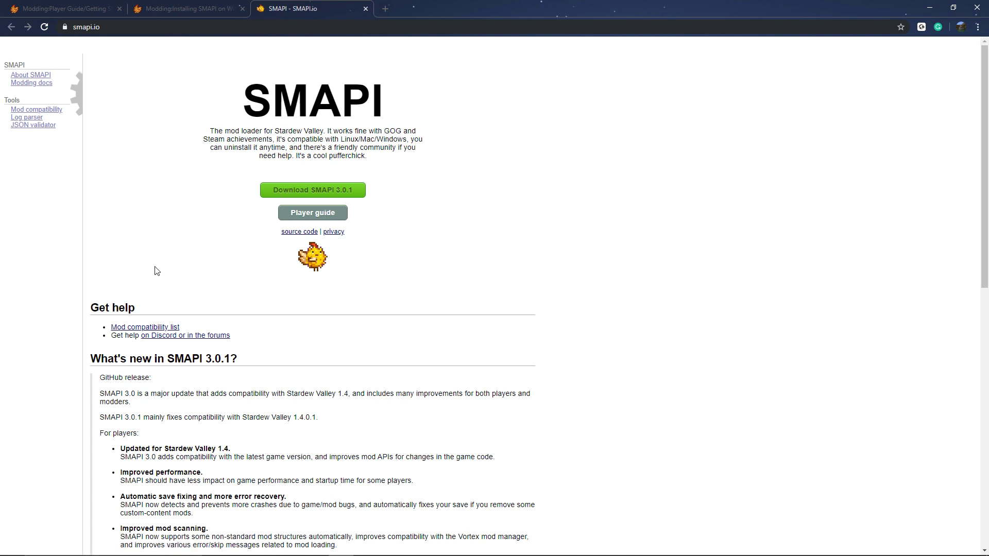
Close the SMAPI download page and read the wiki's steps for installing SMAPI on Windows.
{"action": "left_click", "coordinate": [365, 9]}
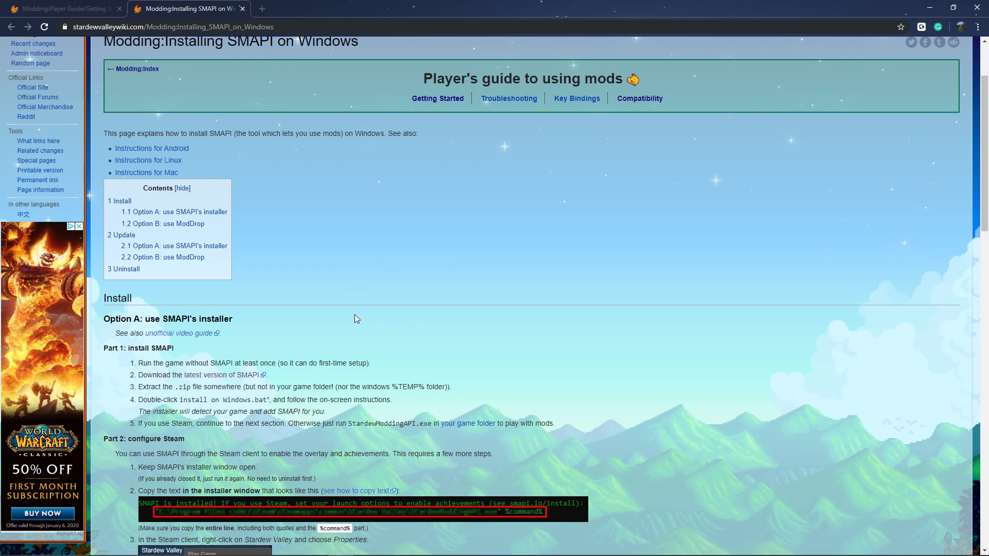
{"action": "scroll", "coordinate": [366, 317], "scroll_direction": "down", "scroll_amount": 2}
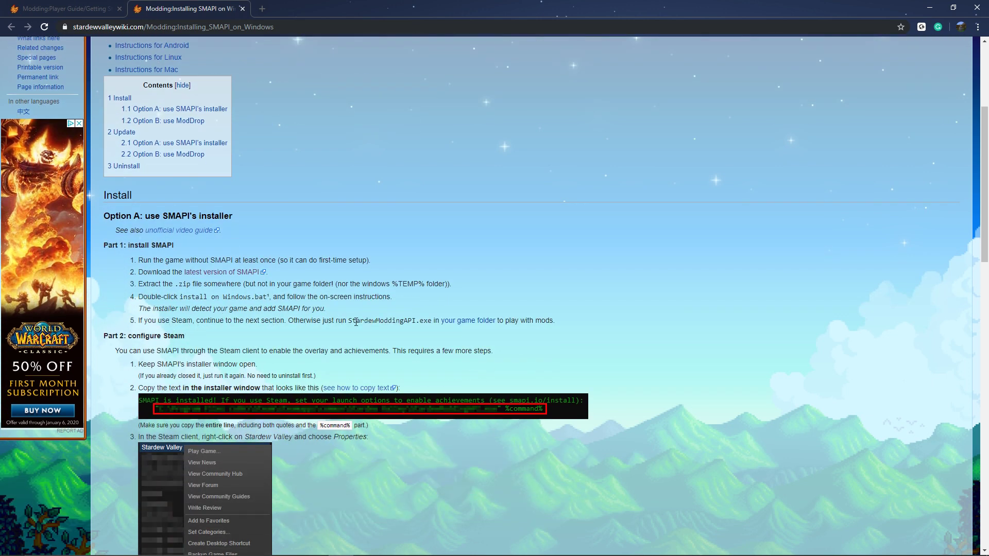
{"action": "scroll", "coordinate": [355, 322], "scroll_direction": "down", "scroll_amount": 2}
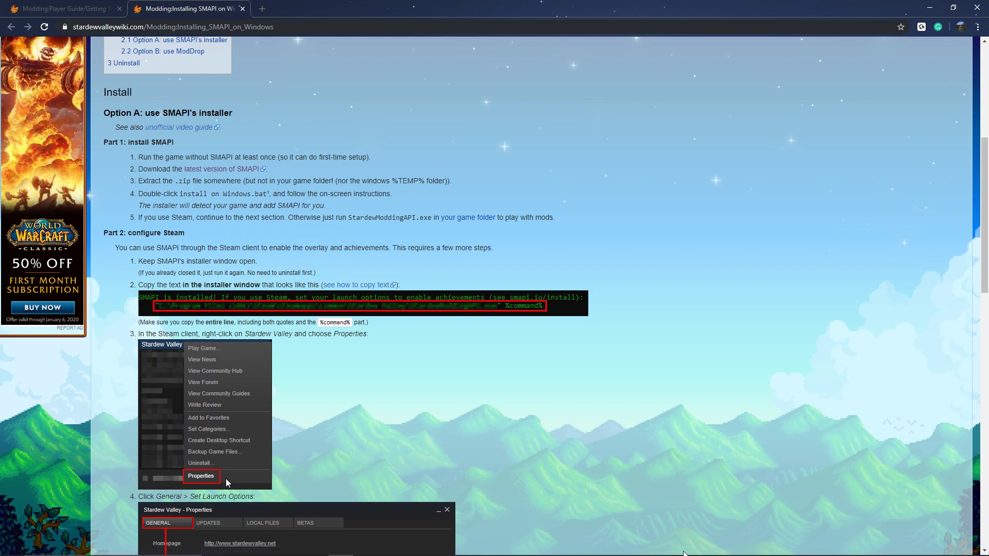
Switch to Steam, view the Stardew Valley properties from the library, close them and return to the wiki.
{"action": "left_click", "coordinate": [619, 547]}
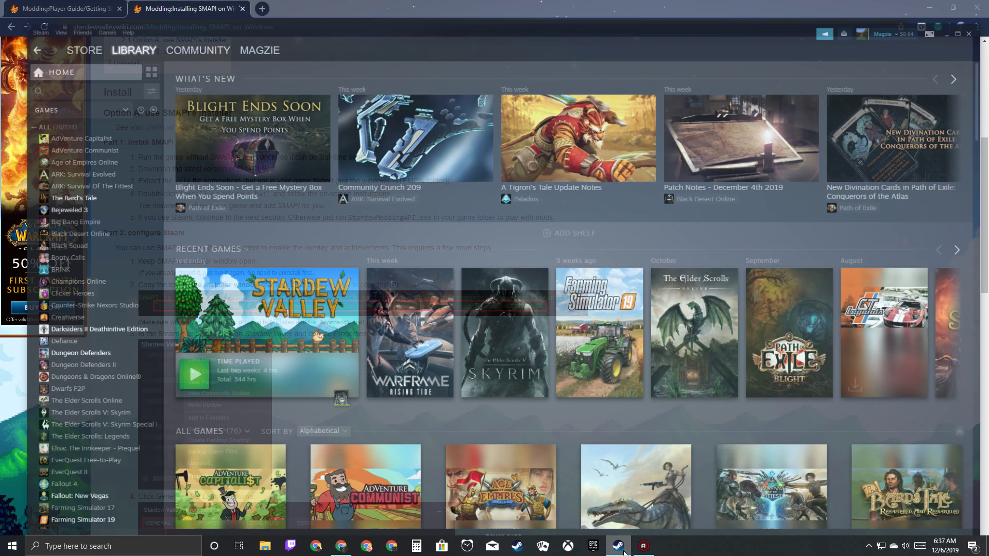
{"action": "scroll", "coordinate": [111, 452], "scroll_direction": "down", "scroll_amount": 7}
{"action": "scroll", "coordinate": [110, 448], "scroll_direction": "down", "scroll_amount": 4}
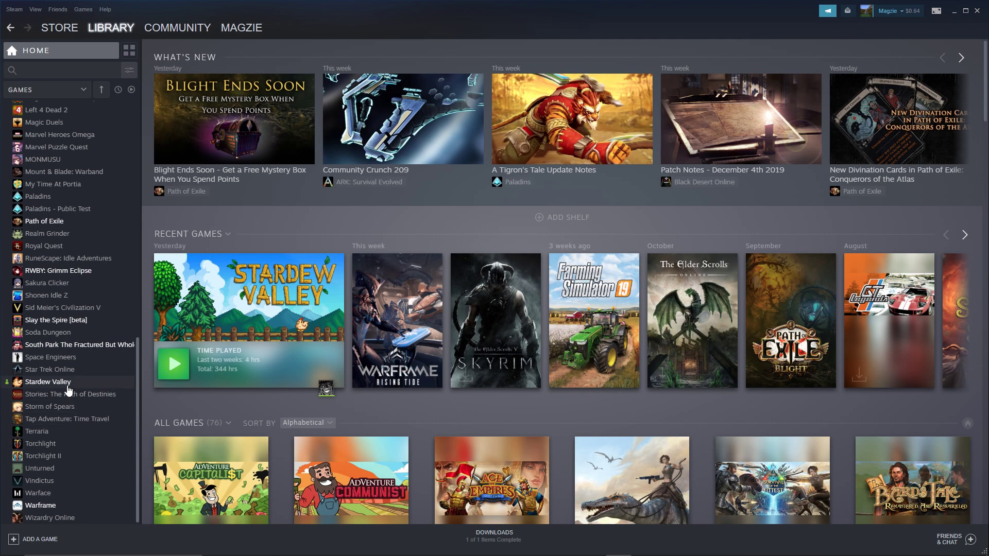
{"action": "right_click", "coordinate": [67, 385]}
{"action": "left_click", "coordinate": [100, 455]}
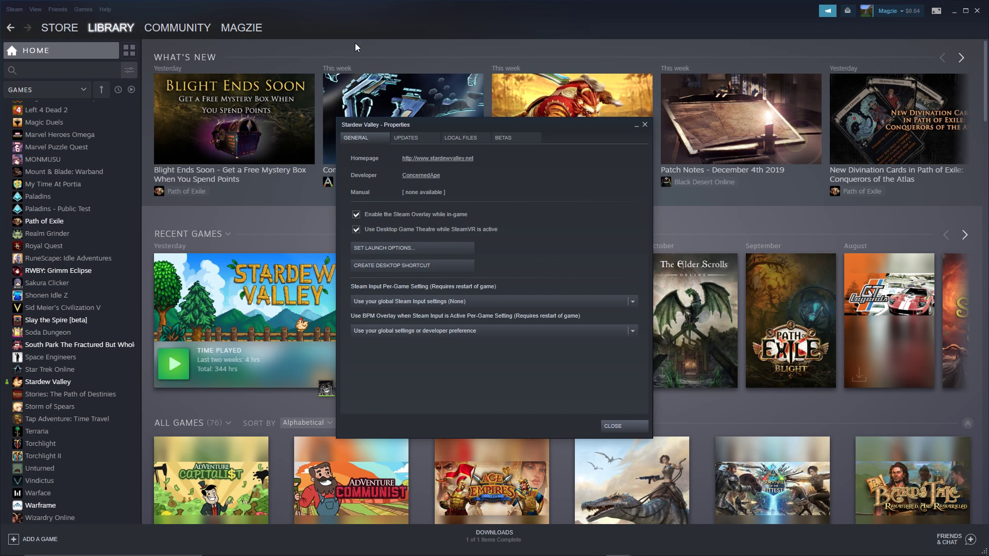
{"action": "left_click", "coordinate": [646, 125]}
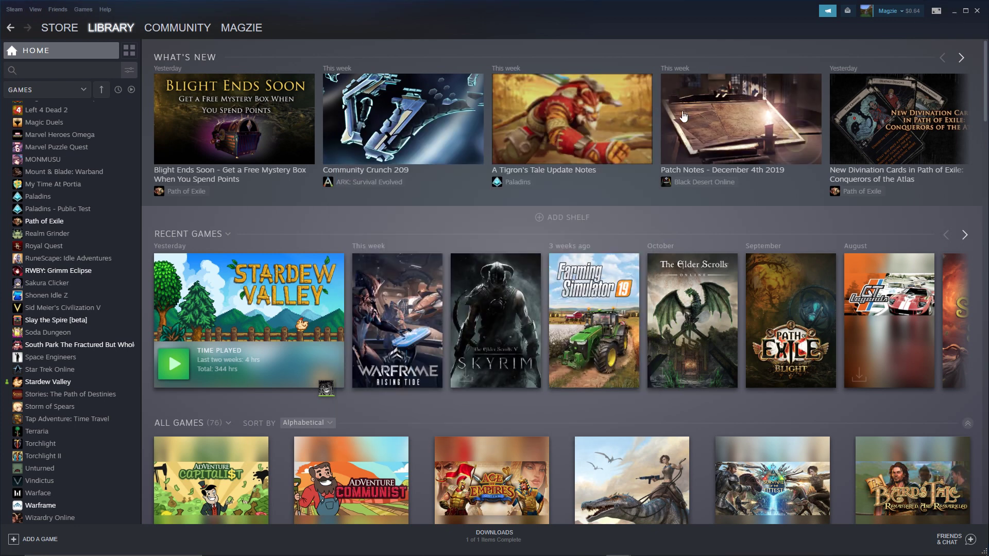
{"action": "left_click", "coordinate": [956, 12]}
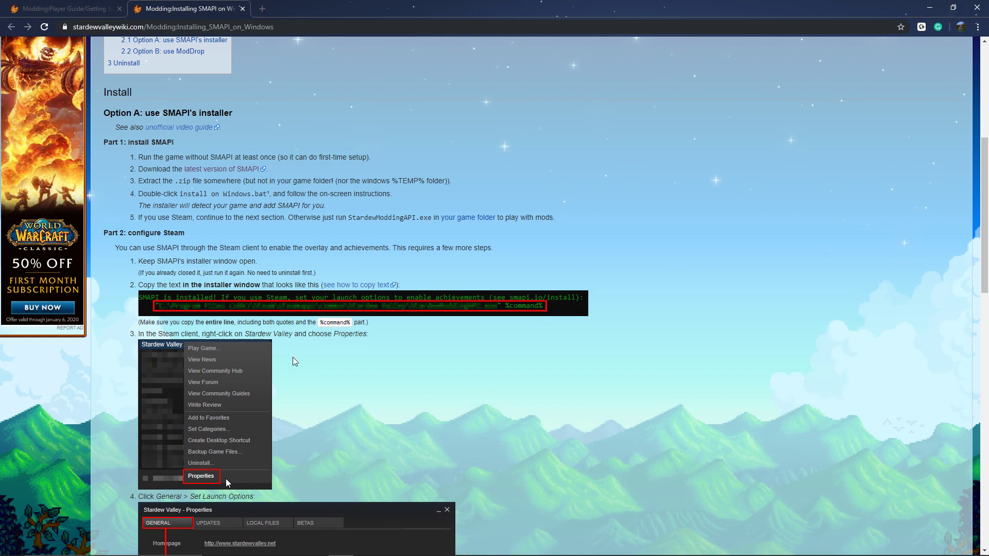
Review the wiki's Steam configuration instructions, including how to set the launch options.
{"action": "scroll", "coordinate": [273, 431], "scroll_direction": "down", "scroll_amount": 3}
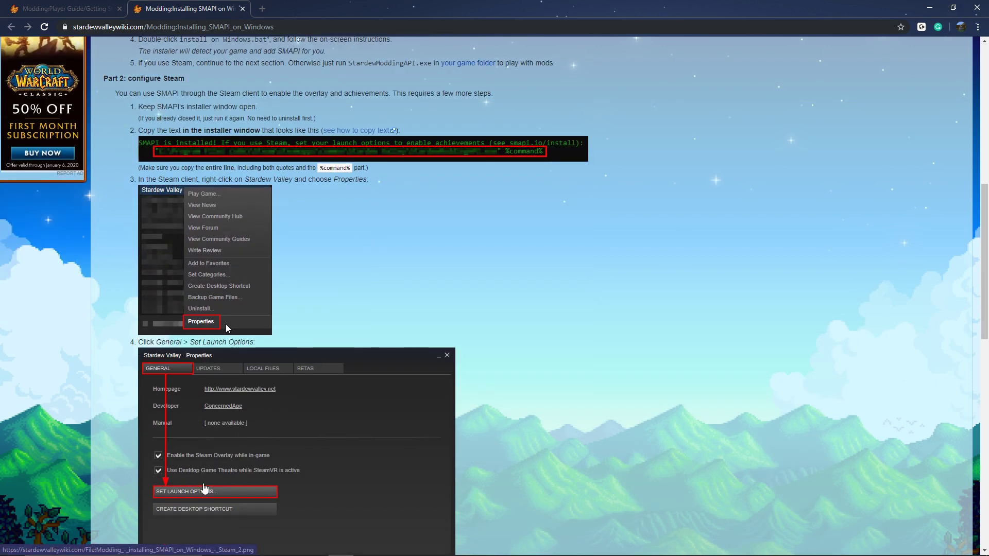
{"action": "scroll", "coordinate": [397, 424], "scroll_direction": "down", "scroll_amount": 1}
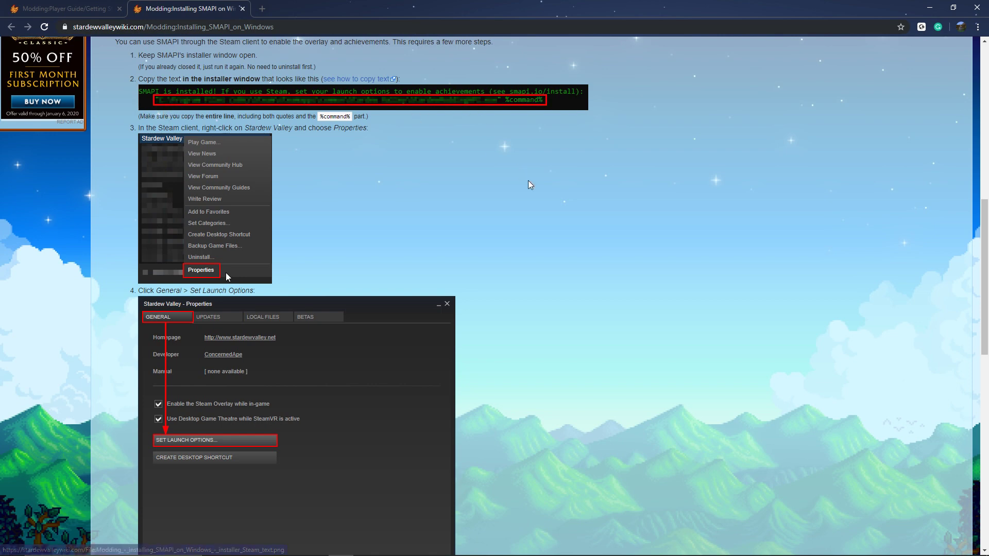
{"action": "scroll", "coordinate": [435, 172], "scroll_direction": "down", "scroll_amount": 4}
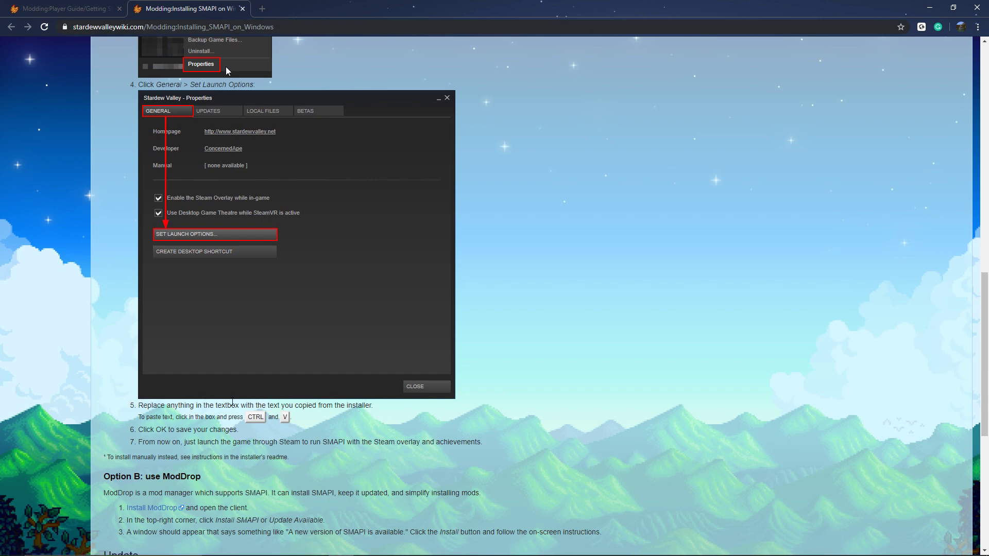
{"action": "scroll", "coordinate": [567, 371], "scroll_direction": "up", "scroll_amount": 1}
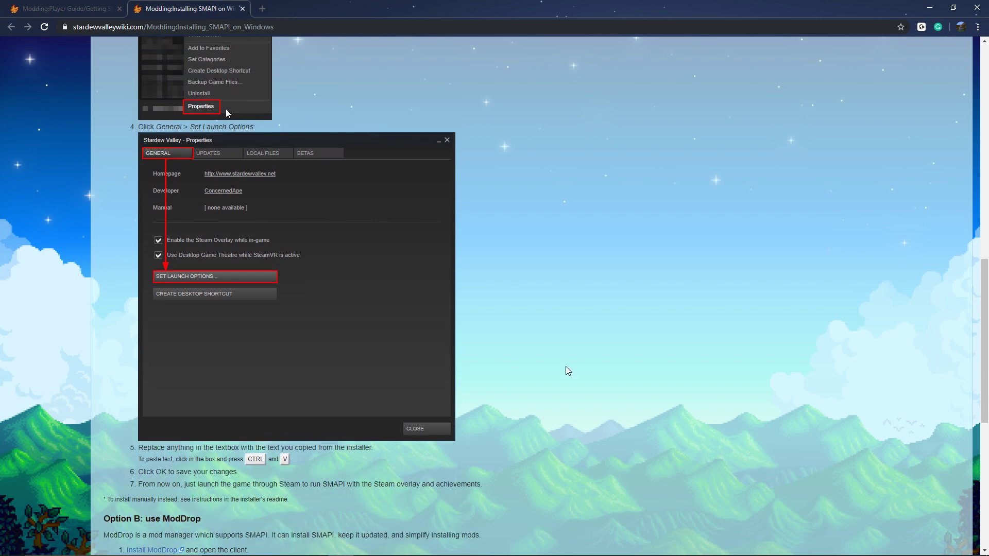
{"action": "scroll", "coordinate": [567, 371], "scroll_direction": "down", "scroll_amount": 1}
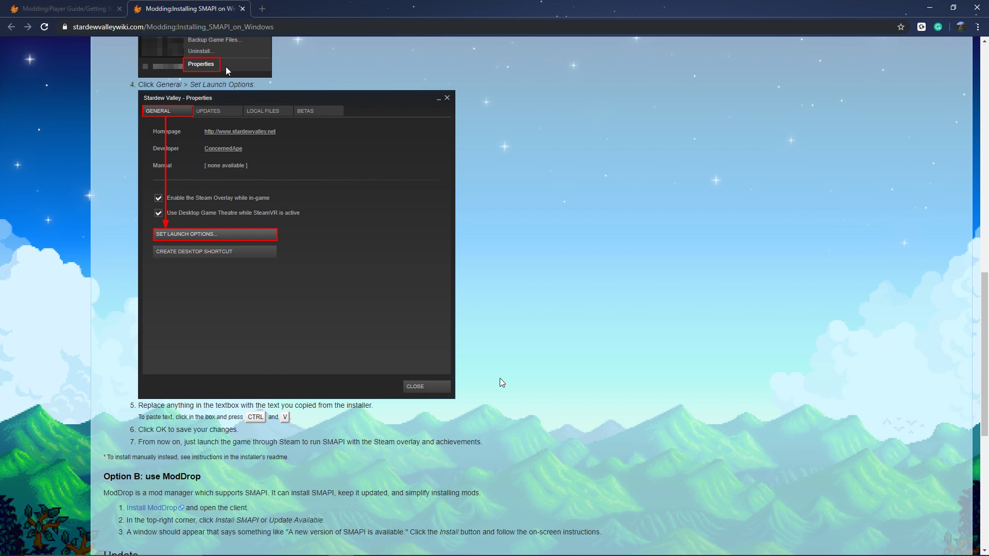
{"action": "scroll", "coordinate": [616, 378], "scroll_direction": "up", "scroll_amount": 3}
{"action": "scroll", "coordinate": [614, 374], "scroll_direction": "up", "scroll_amount": 8}
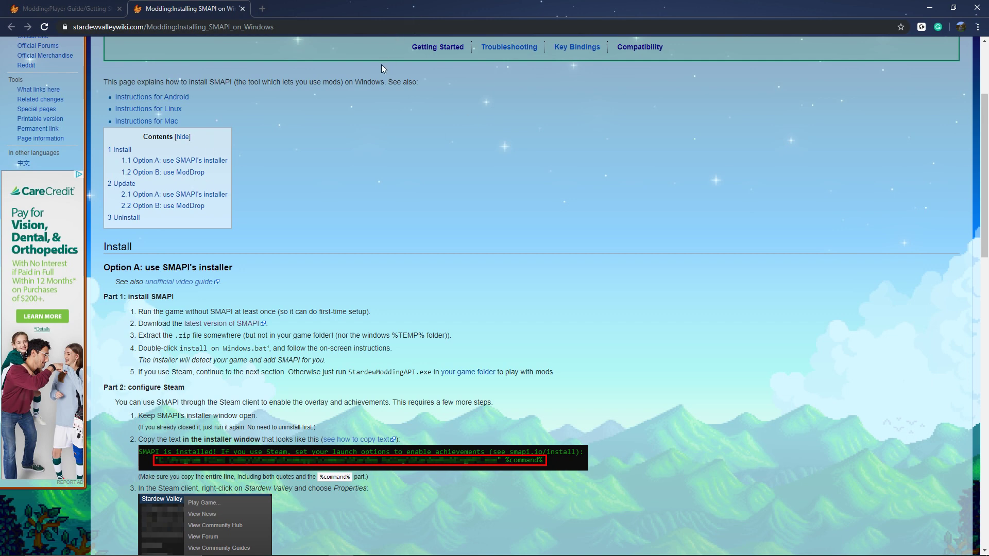
Switch to Steam, browse Stardew Valley's local files, look through the game folder and close it.
{"action": "mouse_move", "coordinate": [604, 554]}
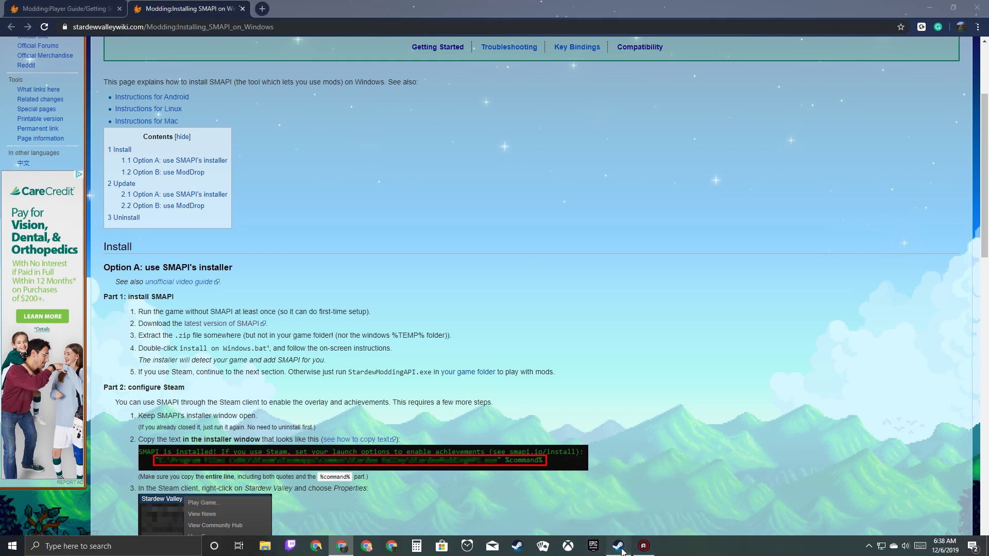
{"action": "left_click", "coordinate": [594, 508]}
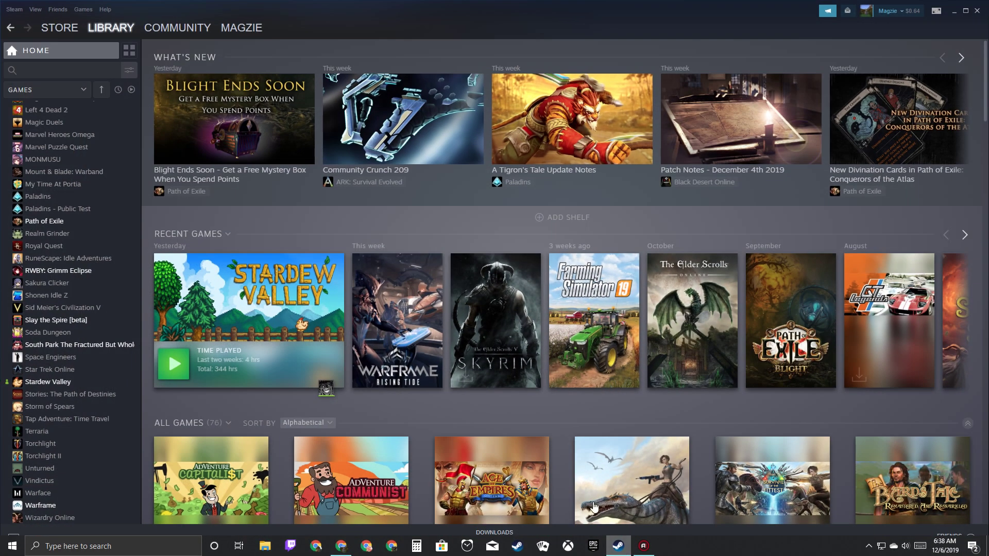
{"action": "right_click", "coordinate": [70, 388]}
{"action": "mouse_move", "coordinate": [100, 440]}
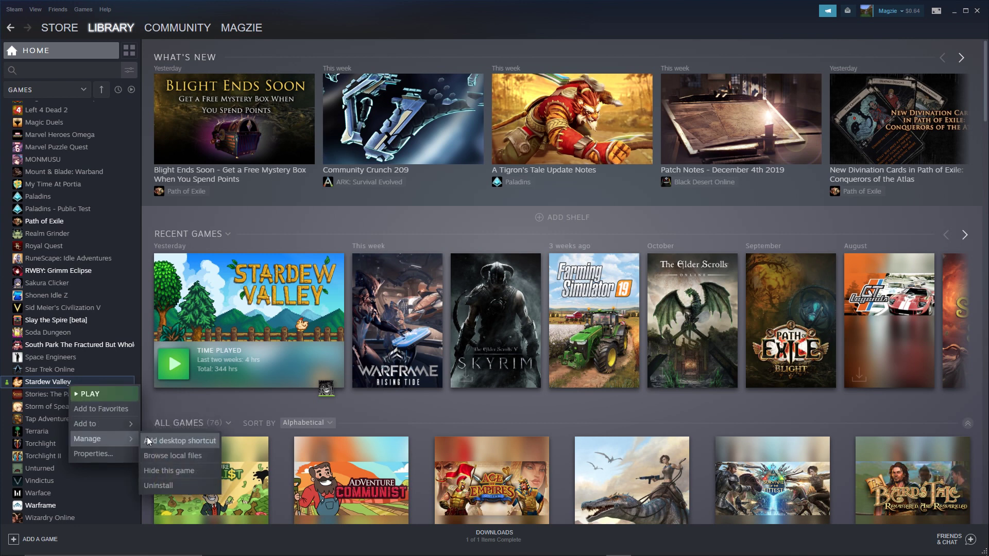
{"action": "left_click", "coordinate": [181, 456]}
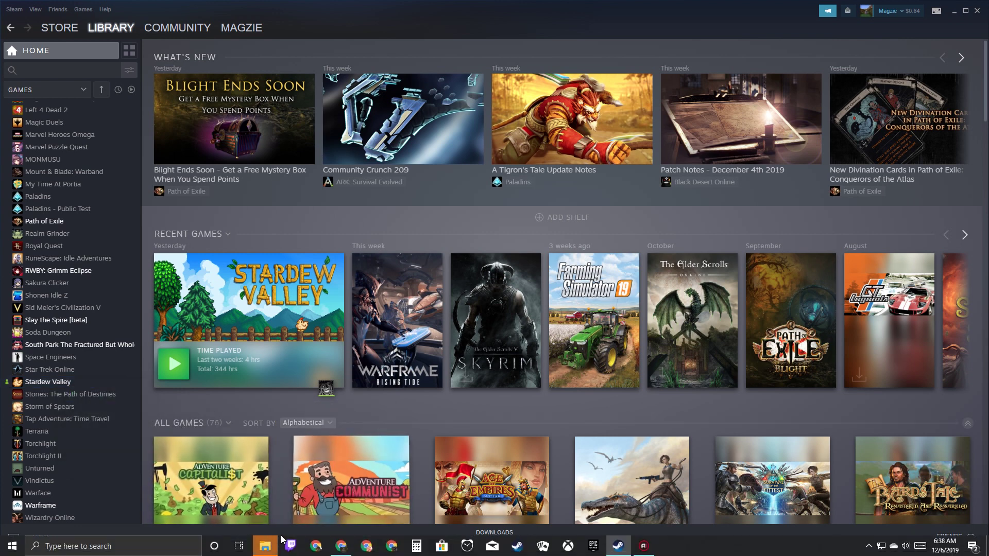
{"action": "left_click", "coordinate": [265, 547]}
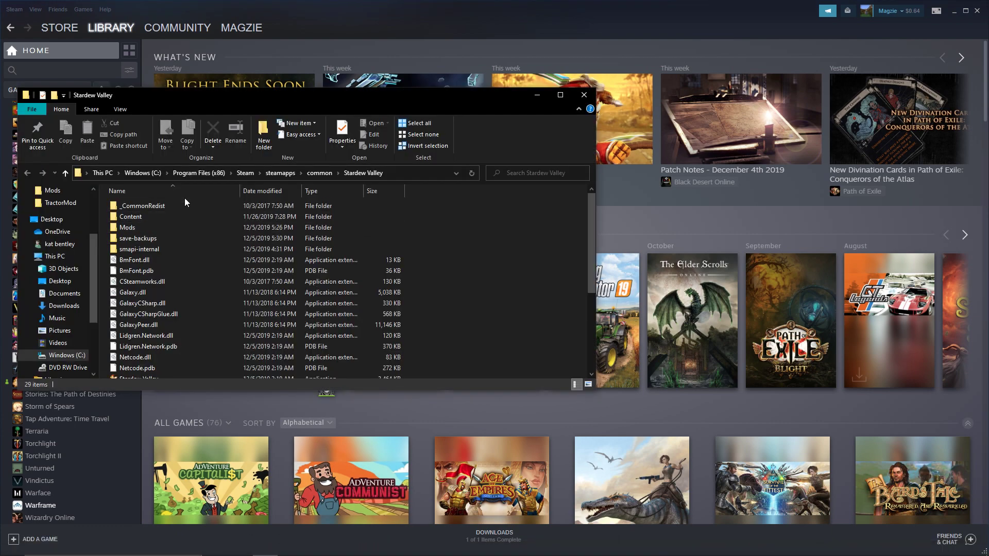
{"action": "scroll", "coordinate": [144, 257], "scroll_direction": "down", "scroll_amount": 3}
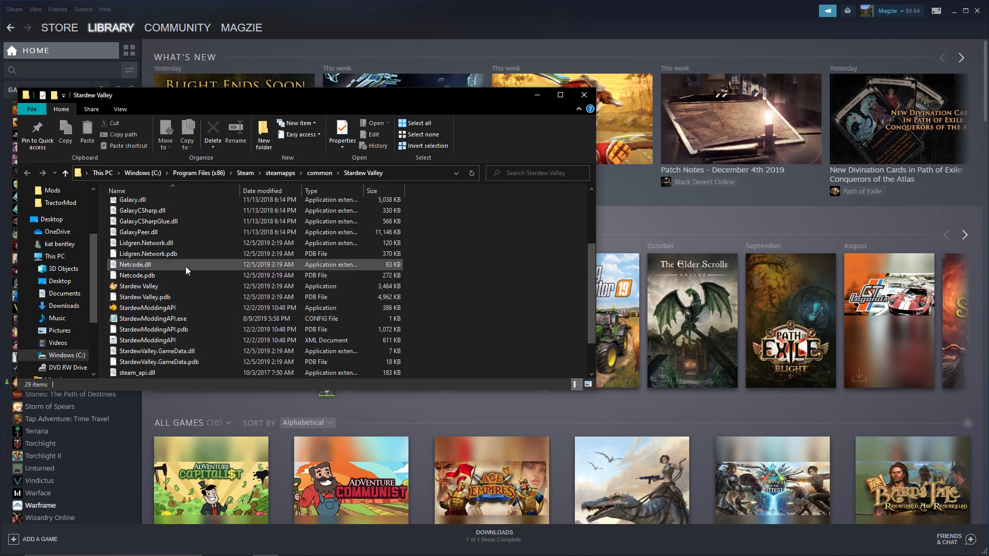
{"action": "left_click", "coordinate": [580, 97]}
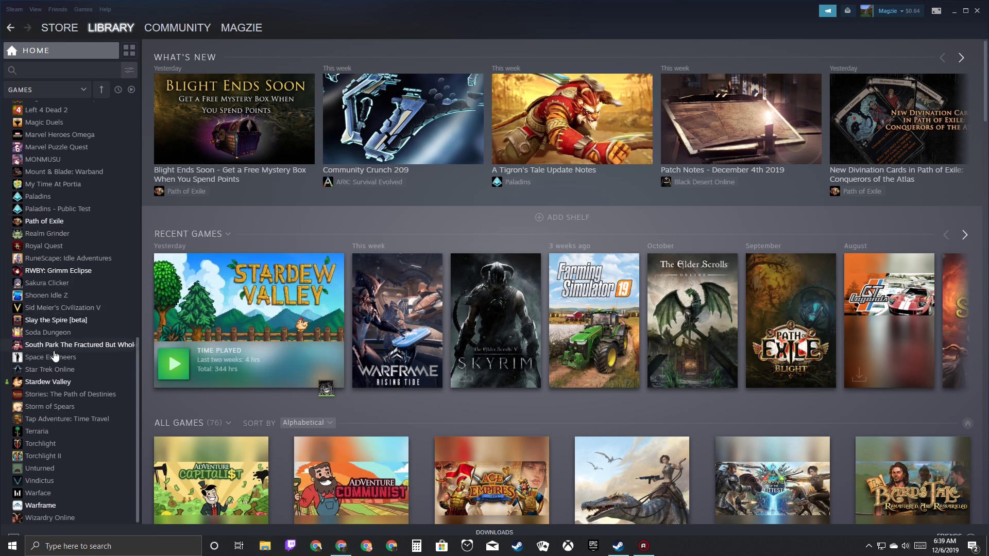
Browse Stardew Valley's local files from the Steam library and open the Mods folder.
{"action": "right_click", "coordinate": [62, 383]}
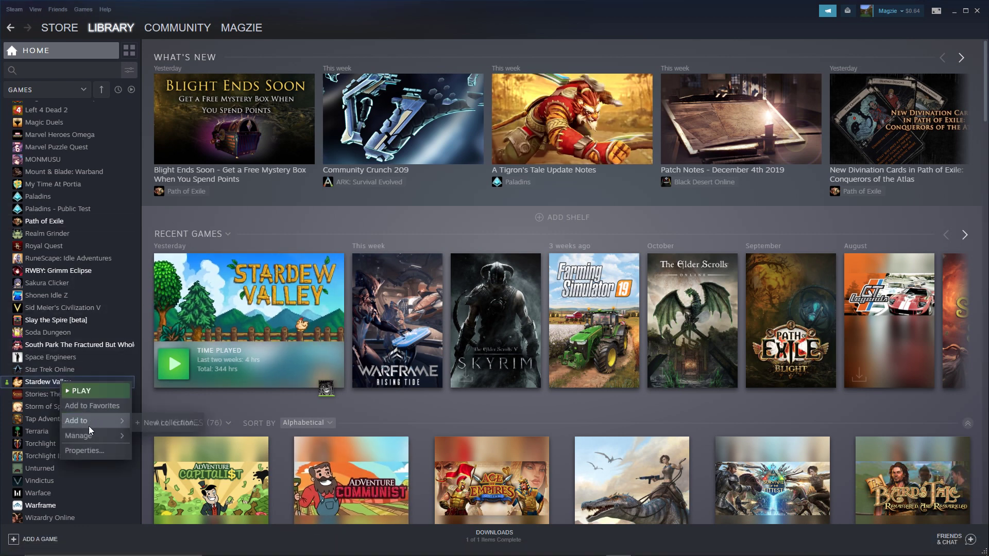
{"action": "mouse_move", "coordinate": [88, 435]}
{"action": "left_click", "coordinate": [163, 455]}
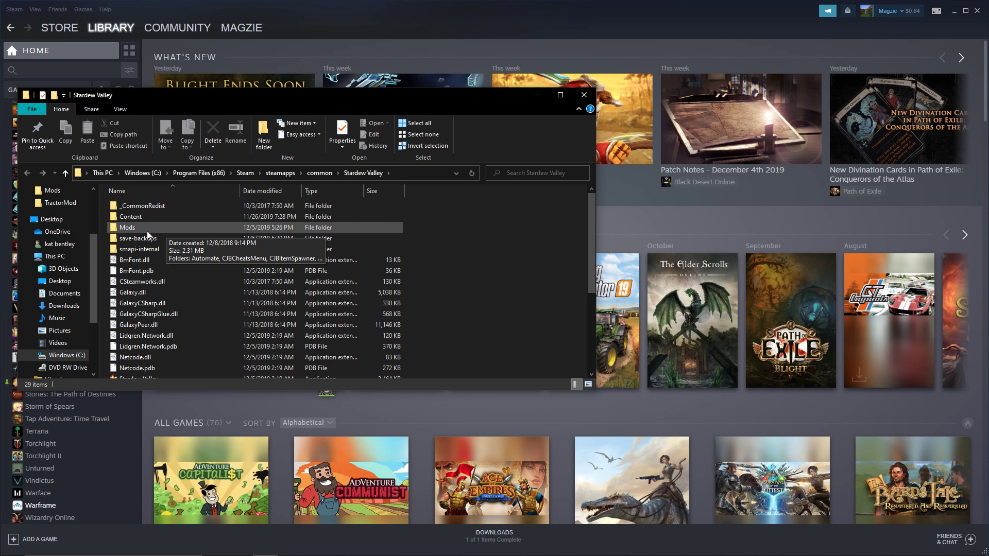
{"action": "double_click", "coordinate": [148, 227]}
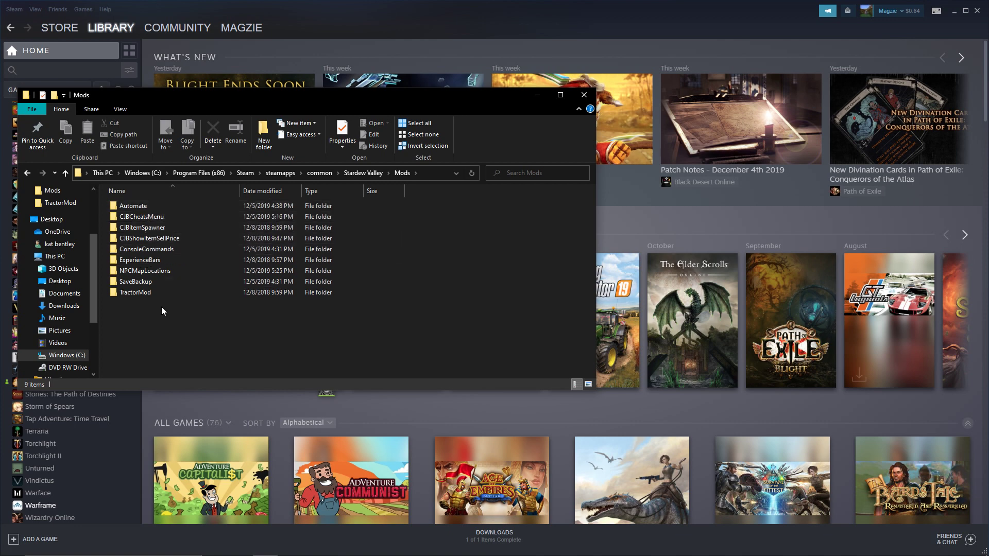
Switch to the browser and review the Find mods section of the wiki's Getting Started guide.
{"action": "mouse_move", "coordinate": [333, 554]}
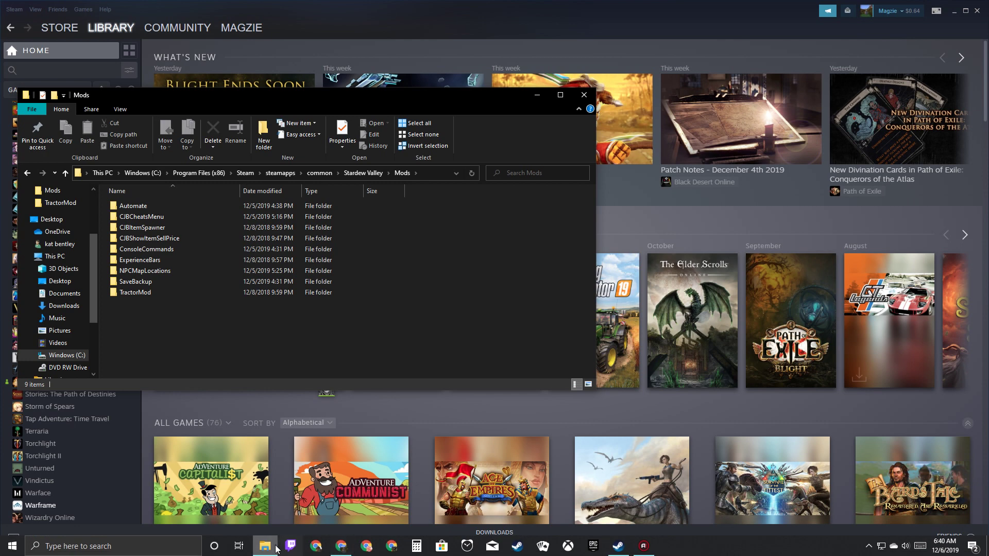
{"action": "mouse_move", "coordinate": [264, 550]}
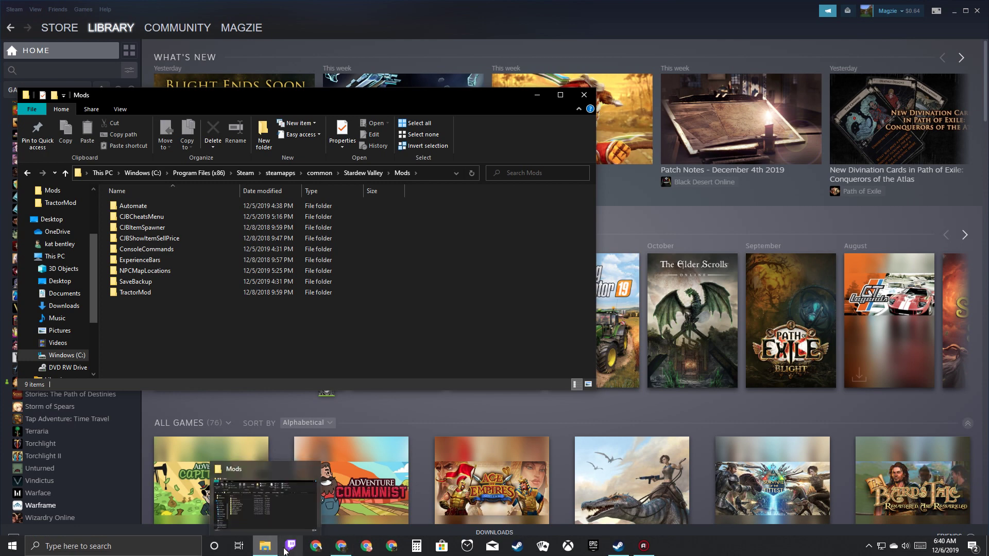
{"action": "left_click", "coordinate": [345, 551]}
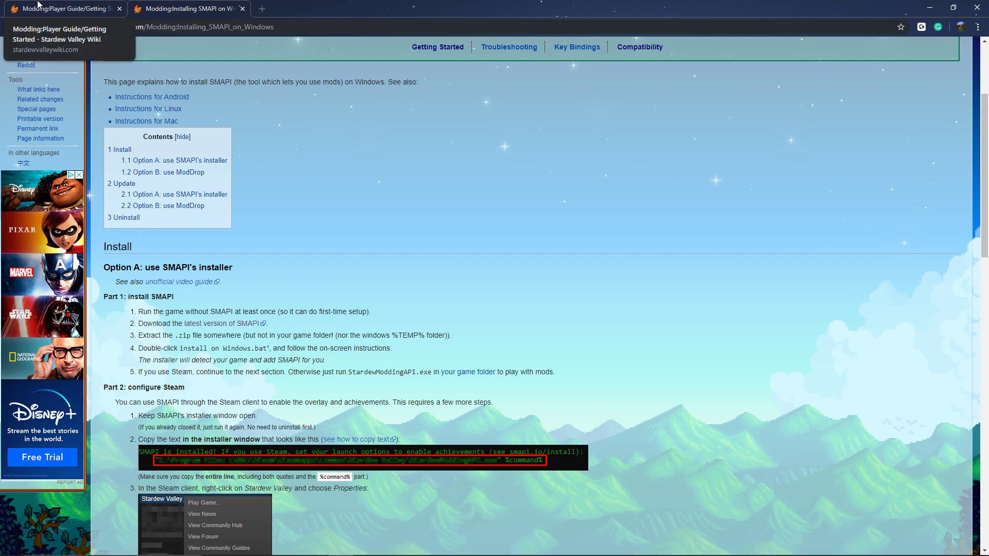
{"action": "left_click", "coordinate": [49, 10]}
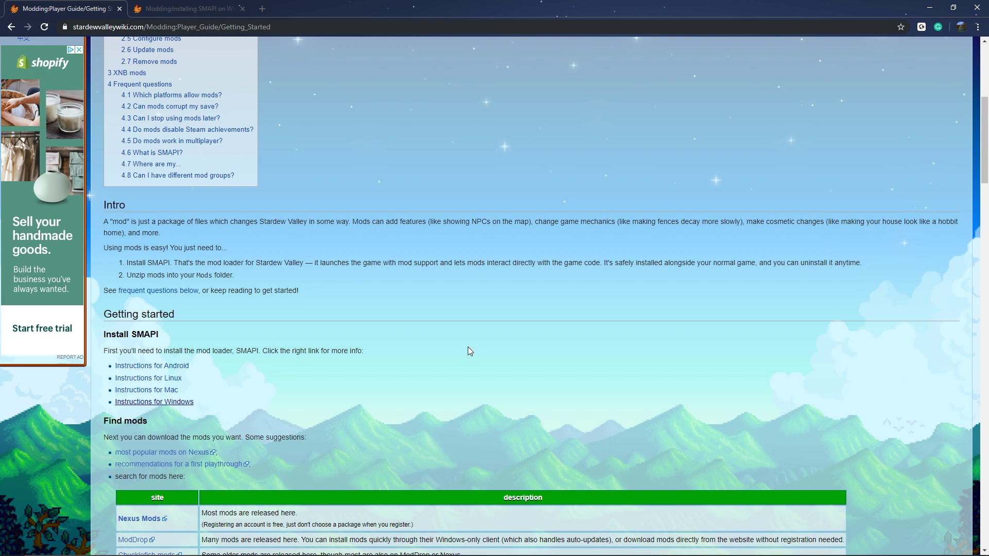
{"action": "scroll", "coordinate": [468, 348], "scroll_direction": "down", "scroll_amount": 5}
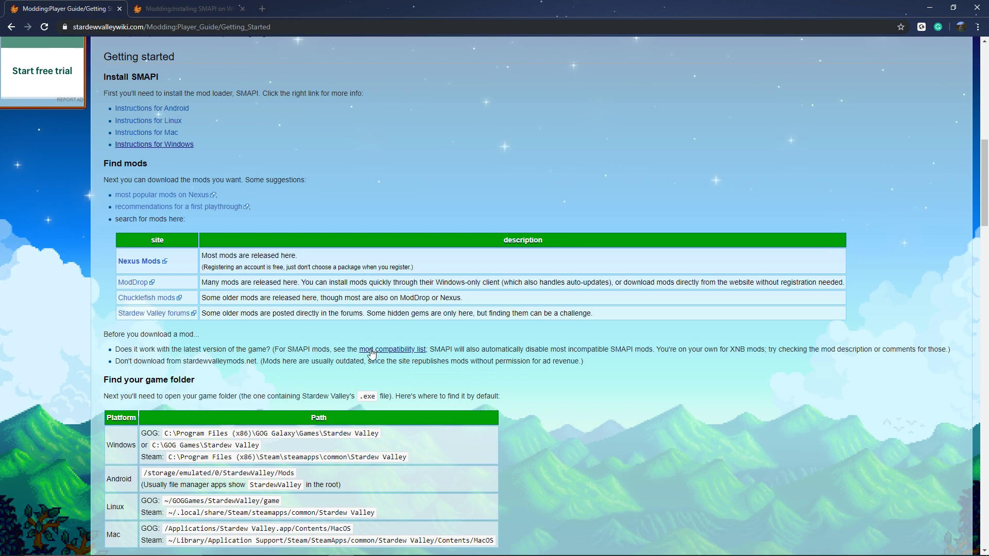
Open the mod compatibility list in a new tab and examine the SMAPI mods' compatibility table.
{"action": "right_click", "coordinate": [394, 349]}
{"action": "left_click", "coordinate": [430, 359]}
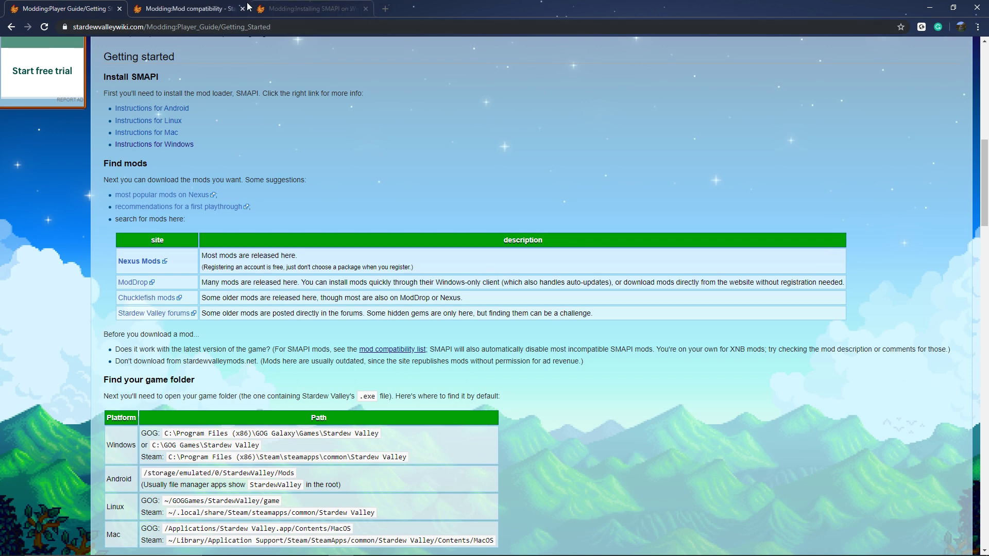
{"action": "left_click", "coordinate": [199, 9]}
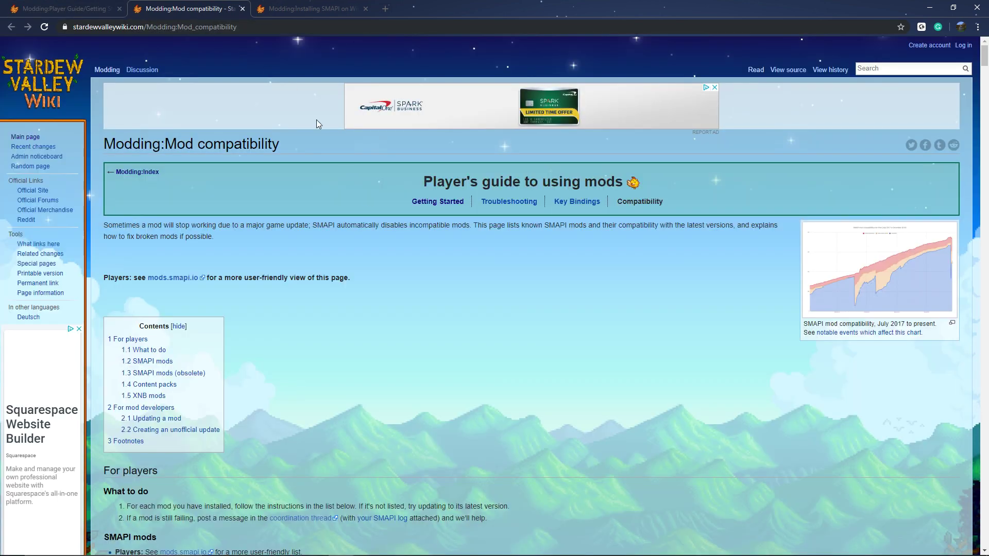
{"action": "scroll", "coordinate": [387, 258], "scroll_direction": "down", "scroll_amount": 1}
{"action": "scroll", "coordinate": [387, 258], "scroll_direction": "down", "scroll_amount": 1}
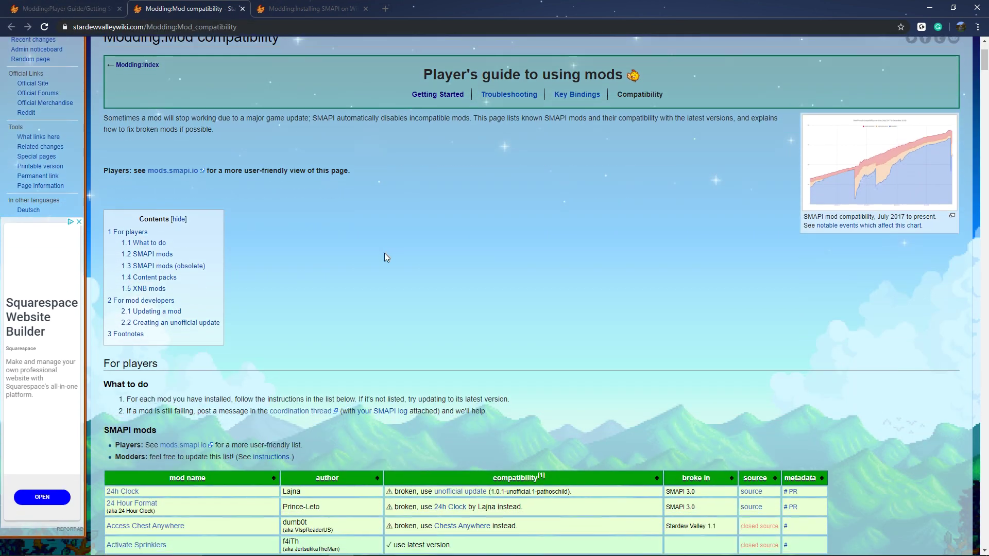
{"action": "scroll", "coordinate": [384, 253], "scroll_direction": "down", "scroll_amount": 4}
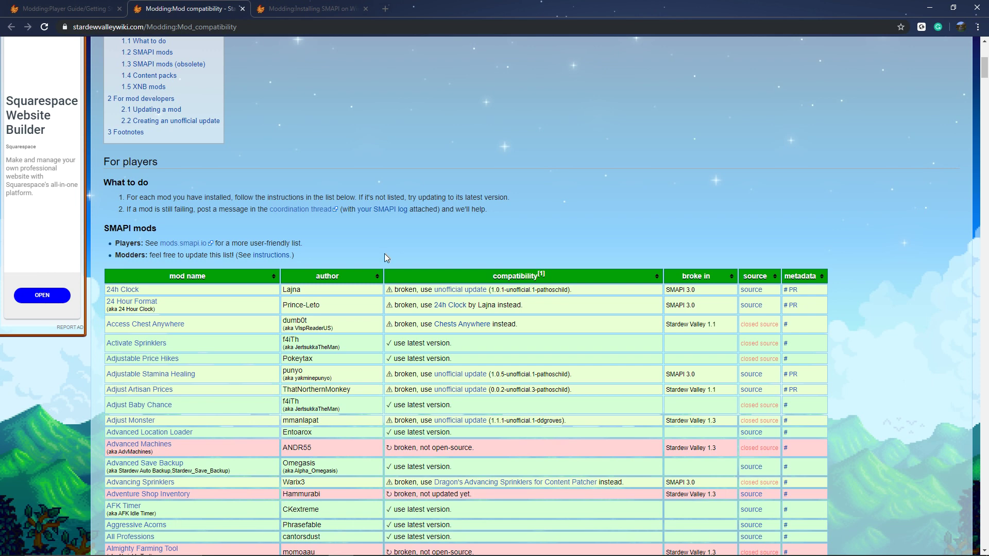
{"action": "scroll", "coordinate": [384, 254], "scroll_direction": "down", "scroll_amount": 1}
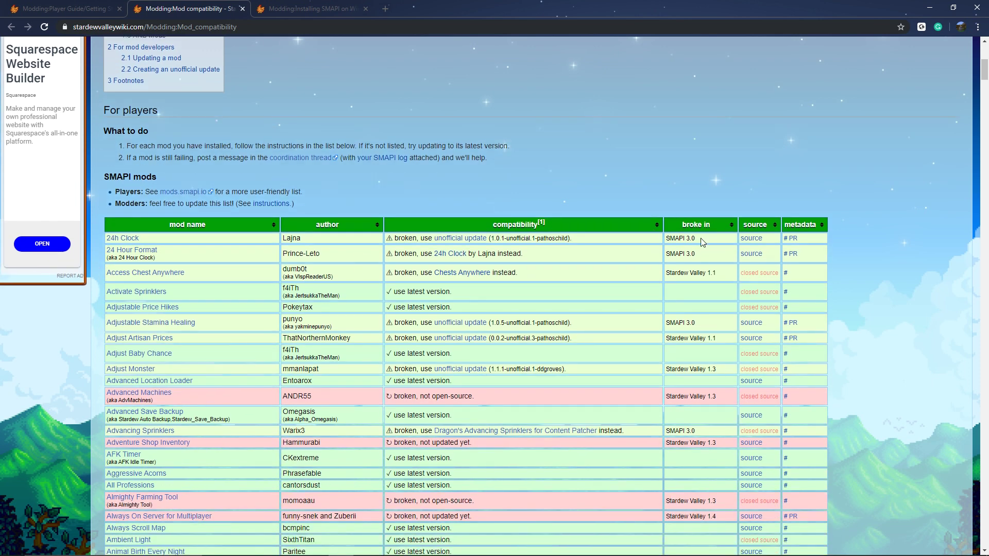
{"action": "scroll", "coordinate": [707, 253], "scroll_direction": "down", "scroll_amount": 3}
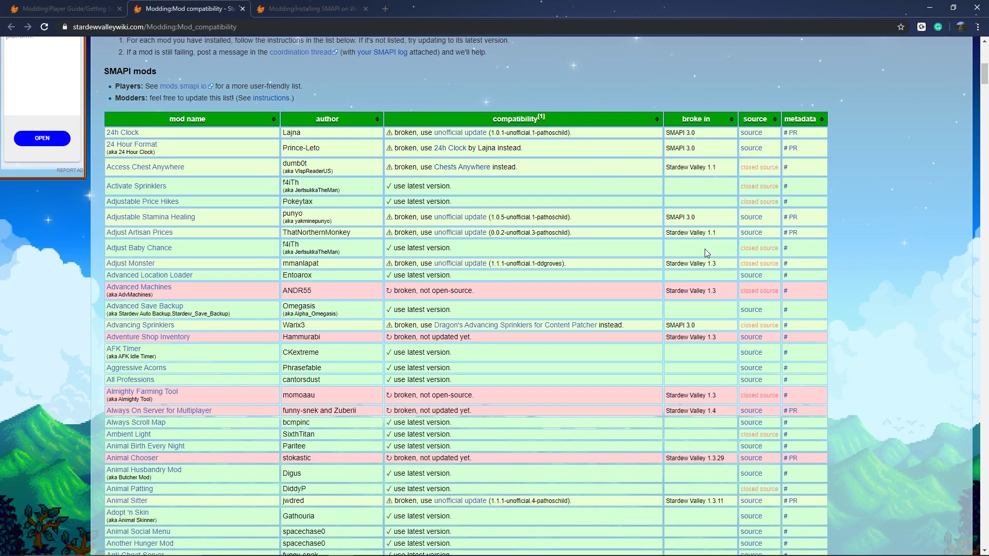
Find the Automate mod in the compatibility table and open its mod page in a new tab.
{"action": "scroll", "coordinate": [707, 326], "scroll_direction": "down", "scroll_amount": 1}
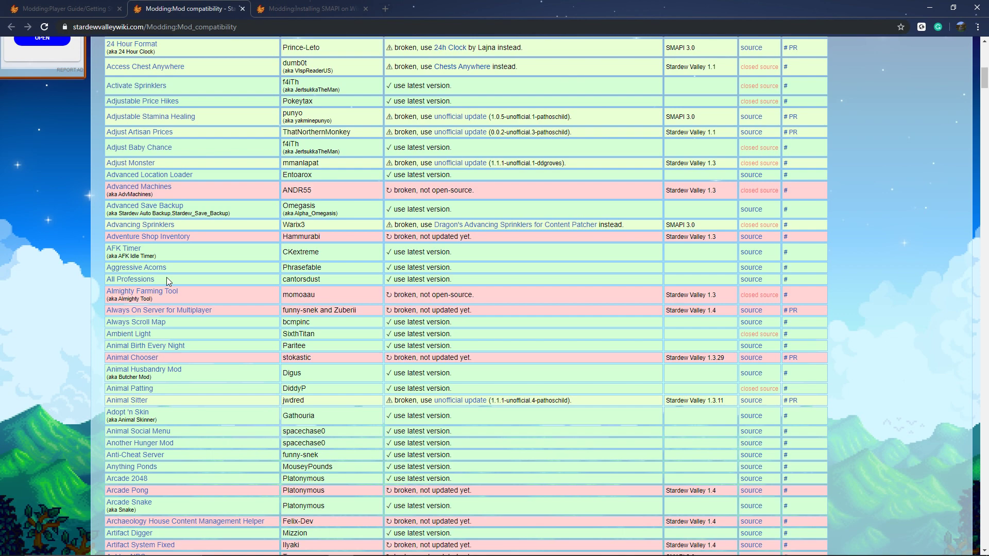
{"action": "scroll", "coordinate": [166, 281], "scroll_direction": "down", "scroll_amount": 3}
{"action": "scroll", "coordinate": [167, 278], "scroll_direction": "down", "scroll_amount": 4}
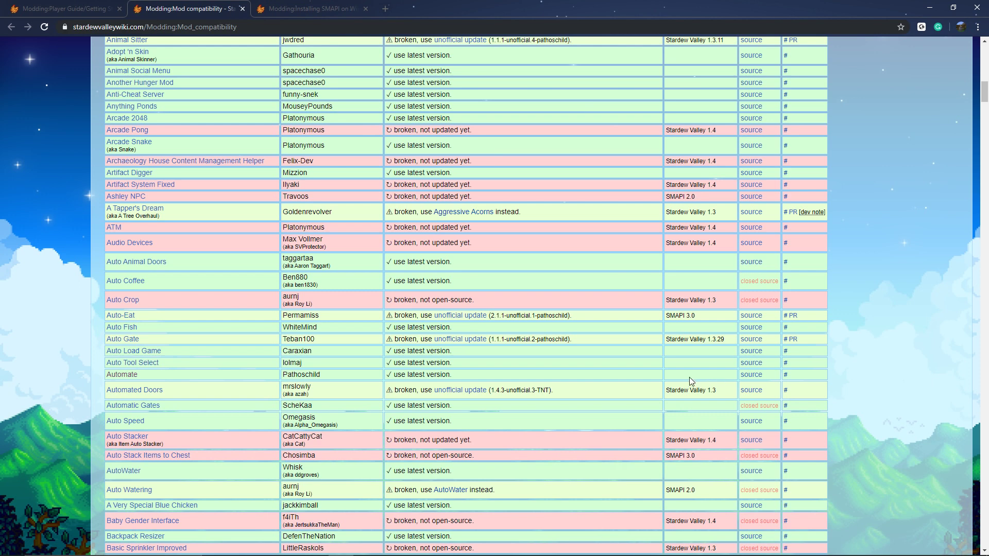
{"action": "right_click", "coordinate": [124, 374]}
{"action": "left_click", "coordinate": [150, 383]}
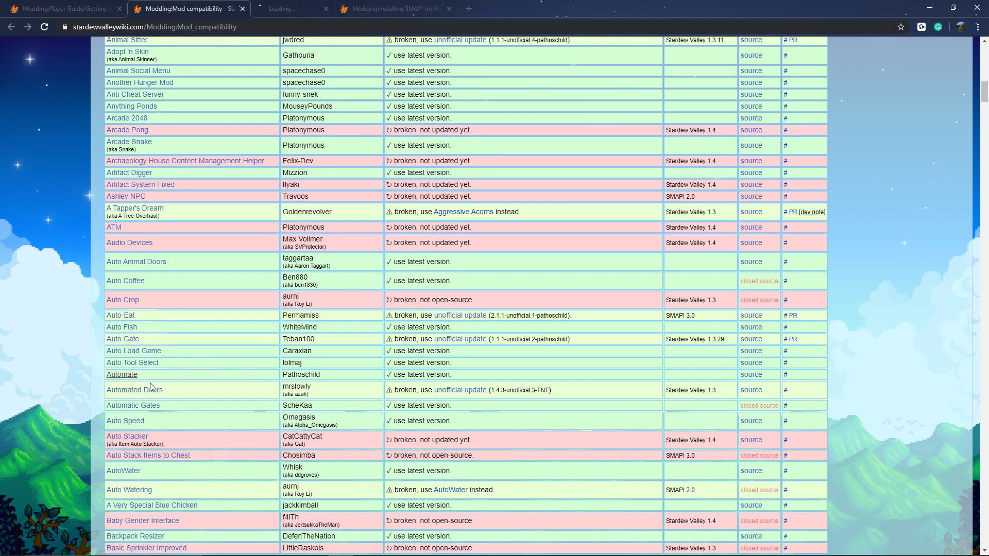
{"action": "left_click", "coordinate": [308, 11]}
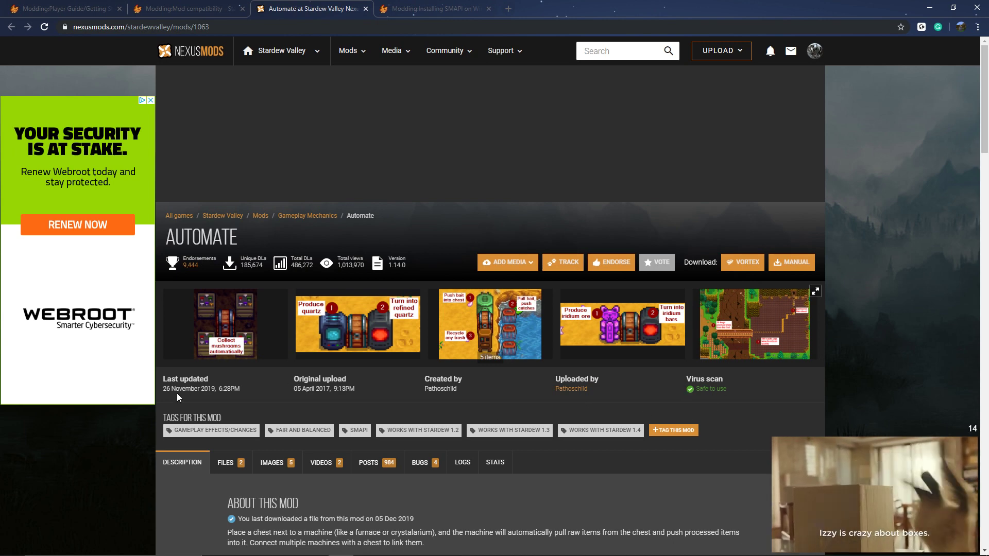
Review the Automate mod's description, including its install instructions and compatibility notes.
{"action": "scroll", "coordinate": [286, 387], "scroll_direction": "down", "scroll_amount": 5}
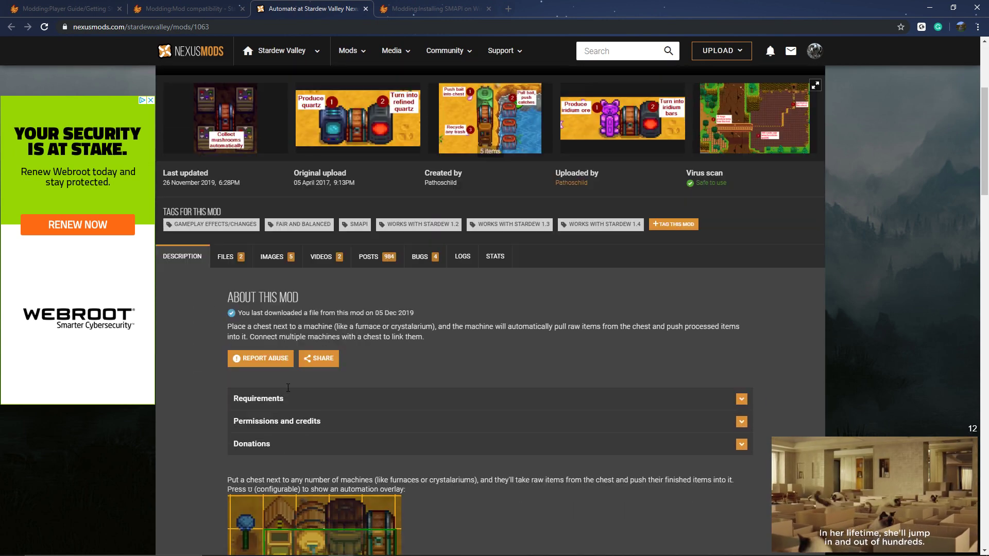
{"action": "scroll", "coordinate": [211, 381], "scroll_direction": "down", "scroll_amount": 5}
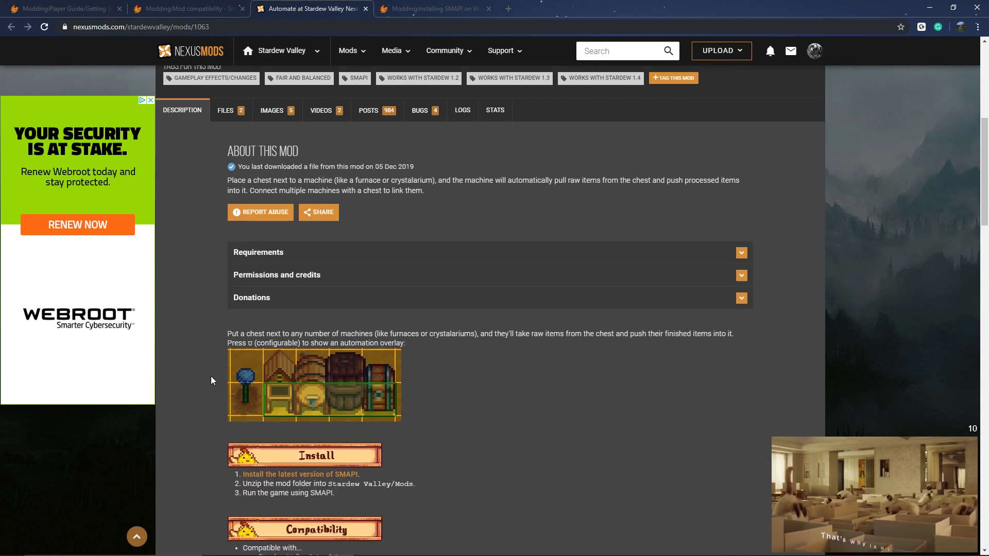
{"action": "scroll", "coordinate": [211, 381], "scroll_direction": "down", "scroll_amount": 2}
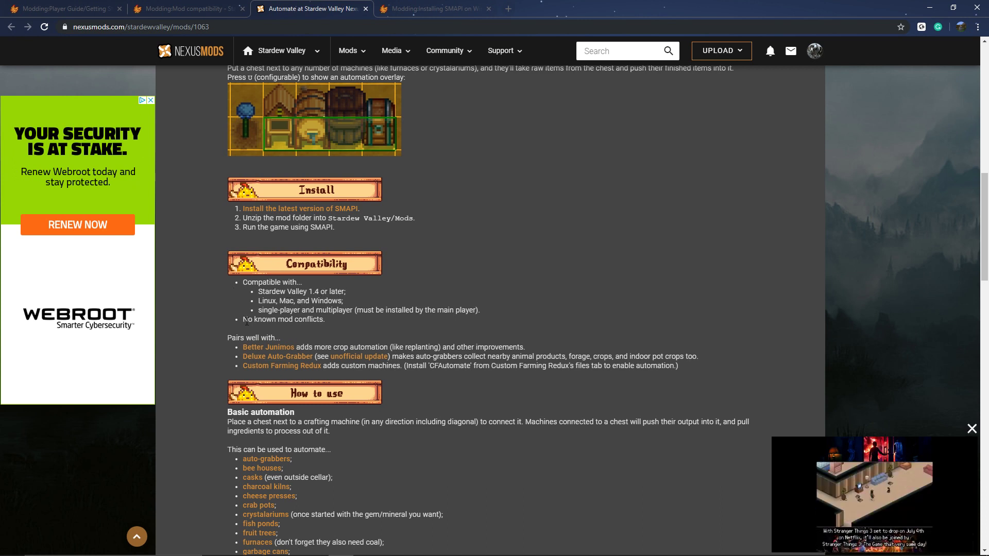
{"action": "scroll", "coordinate": [233, 291], "scroll_direction": "up", "scroll_amount": 2}
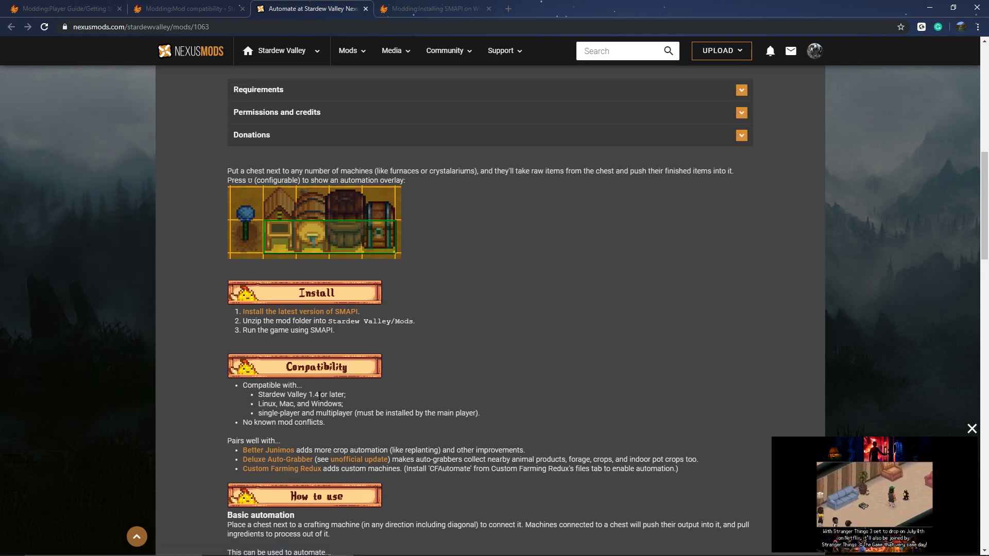
{"action": "scroll", "coordinate": [319, 396], "scroll_direction": "up", "scroll_amount": 5}
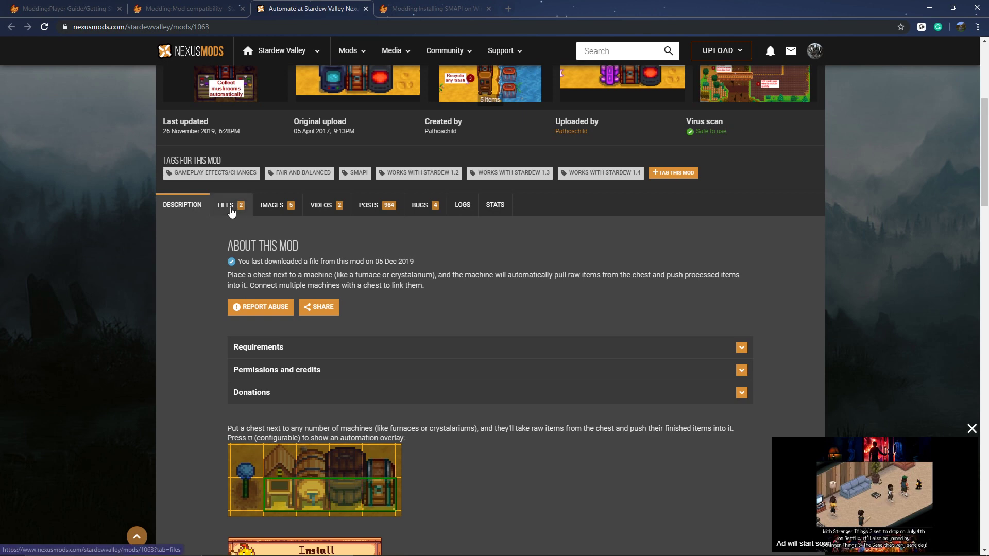
Download the Automate 1.14 main file manually from the mod's files and save the zip to the computer.
{"action": "left_click", "coordinate": [230, 209]}
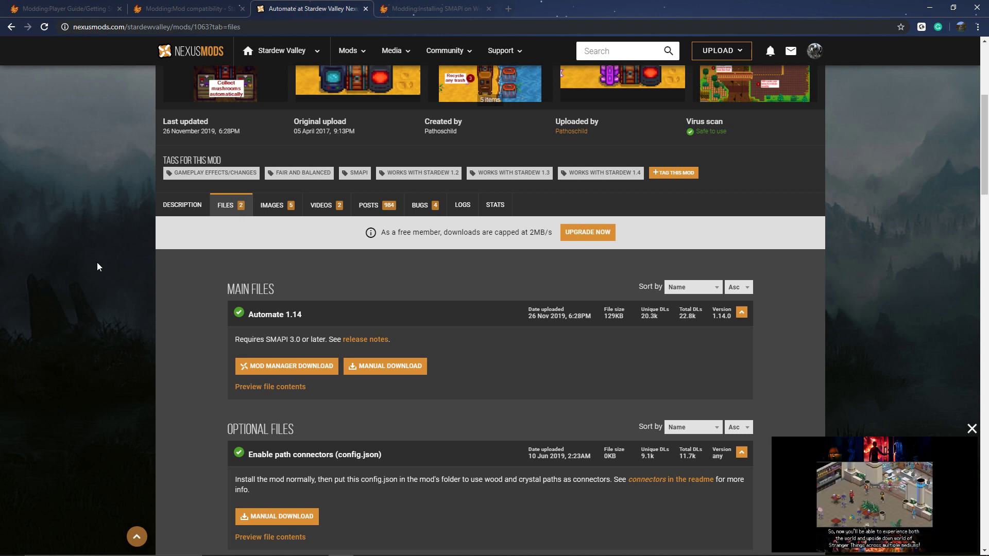
{"action": "left_click", "coordinate": [972, 429]}
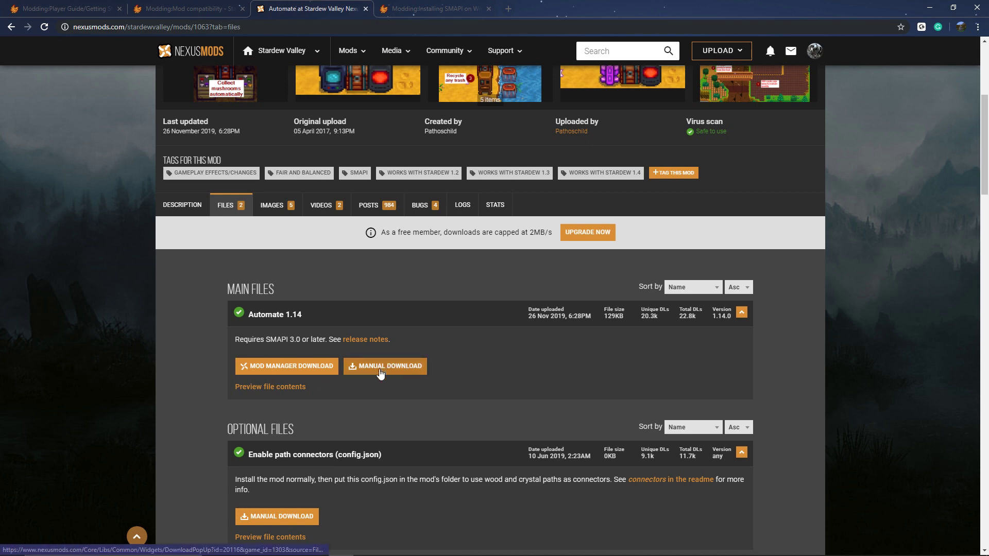
{"action": "left_click", "coordinate": [380, 366]}
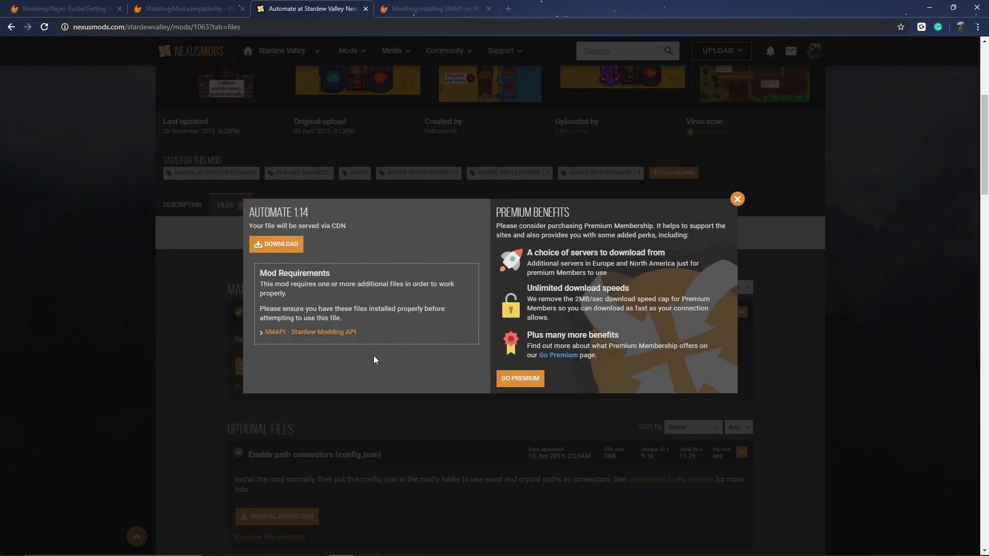
{"action": "left_click", "coordinate": [282, 247]}
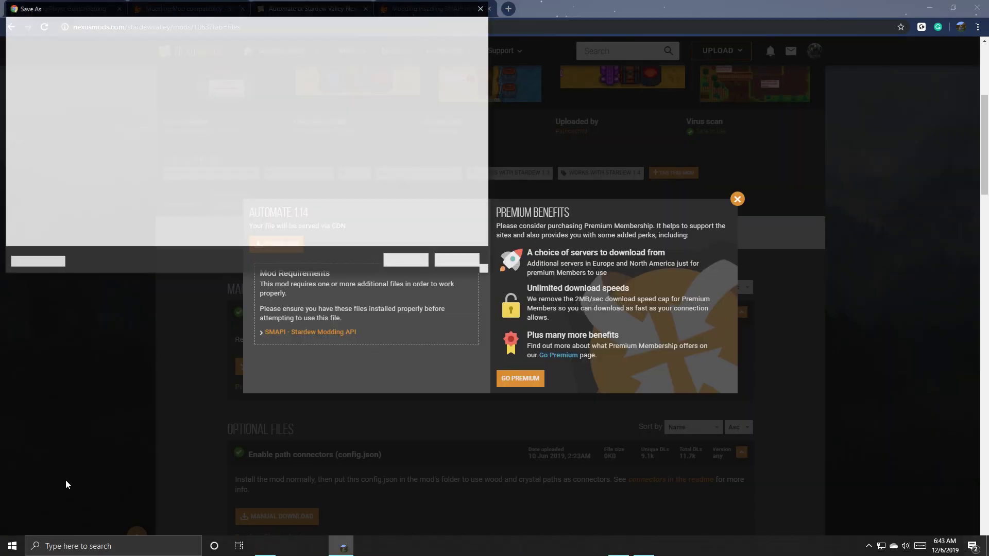
{"action": "left_click", "coordinate": [415, 264]}
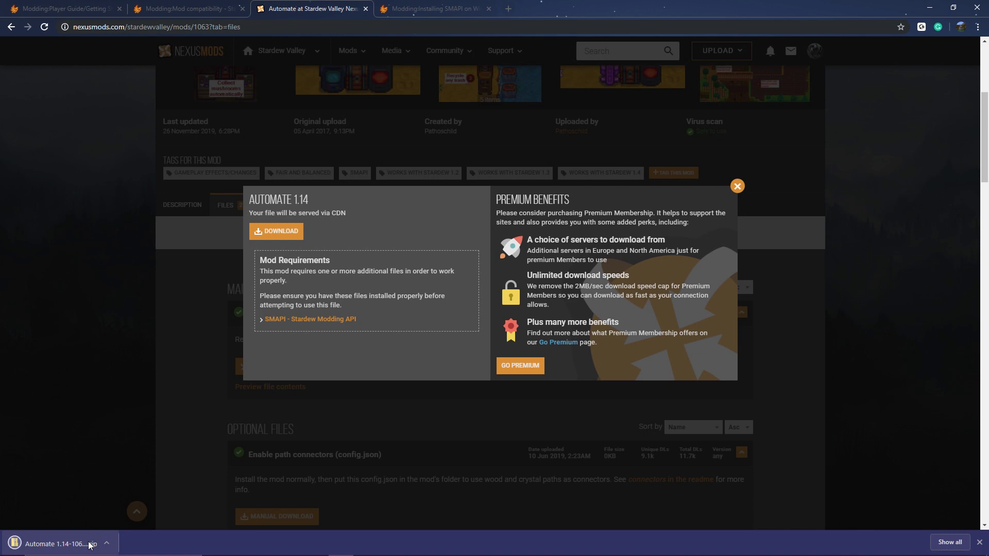
Open the downloaded Automate zip and extract all its contents to the suggested folder in Downloads.
{"action": "left_click", "coordinate": [84, 545]}
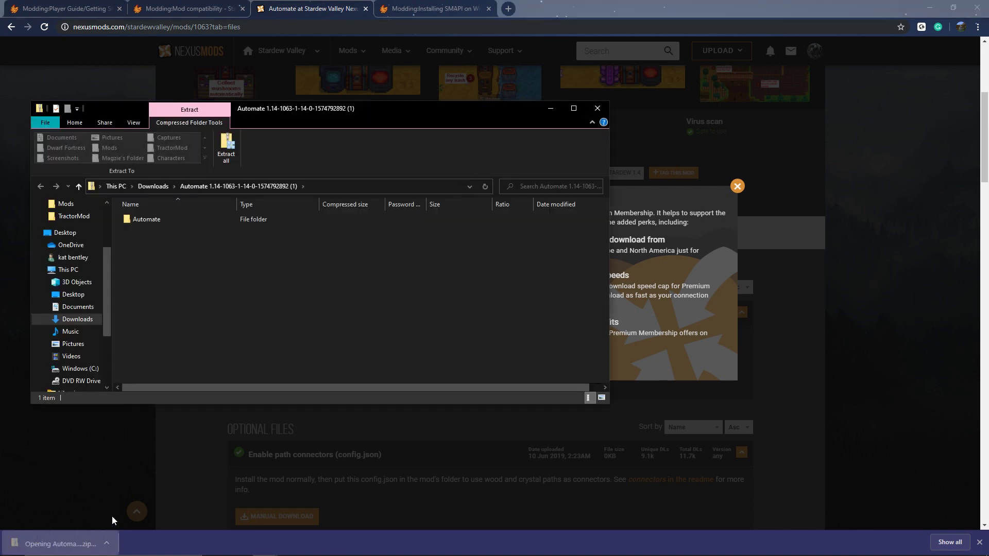
{"action": "left_click", "coordinate": [168, 216]}
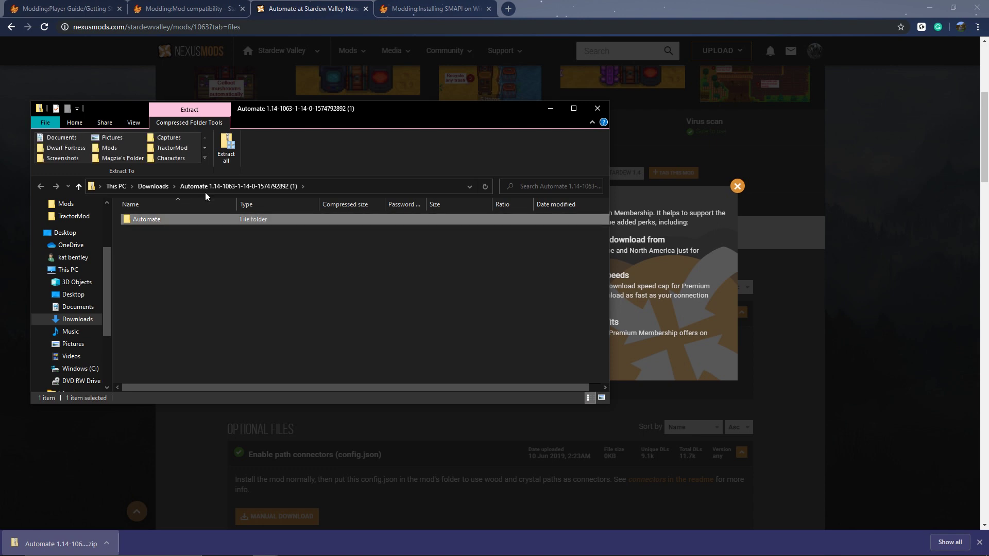
{"action": "left_click", "coordinate": [227, 150]}
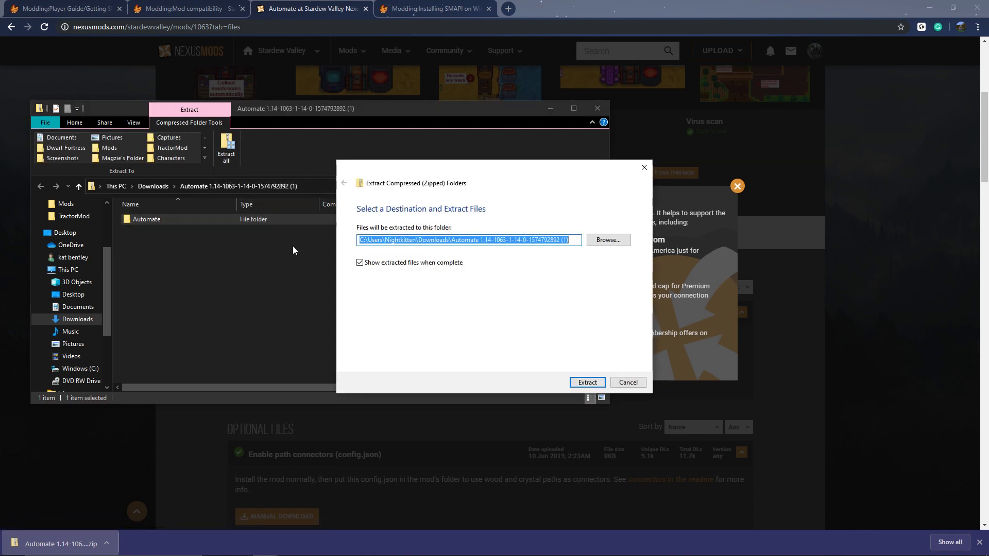
{"action": "left_click", "coordinate": [587, 383]}
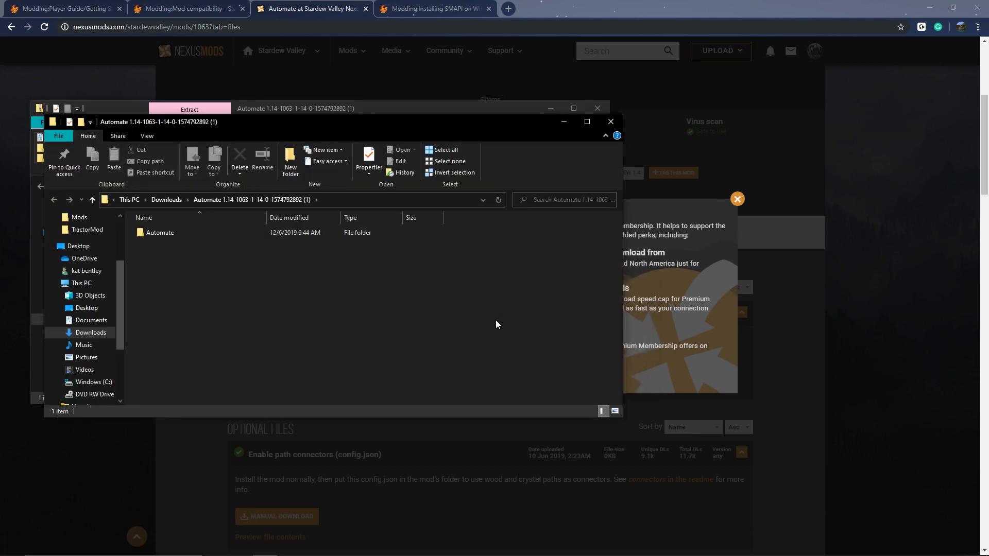
Select the extracted Automate folder and bring up Stardew Valley's Mods folder, checking the available options in each.
{"action": "left_click", "coordinate": [190, 242]}
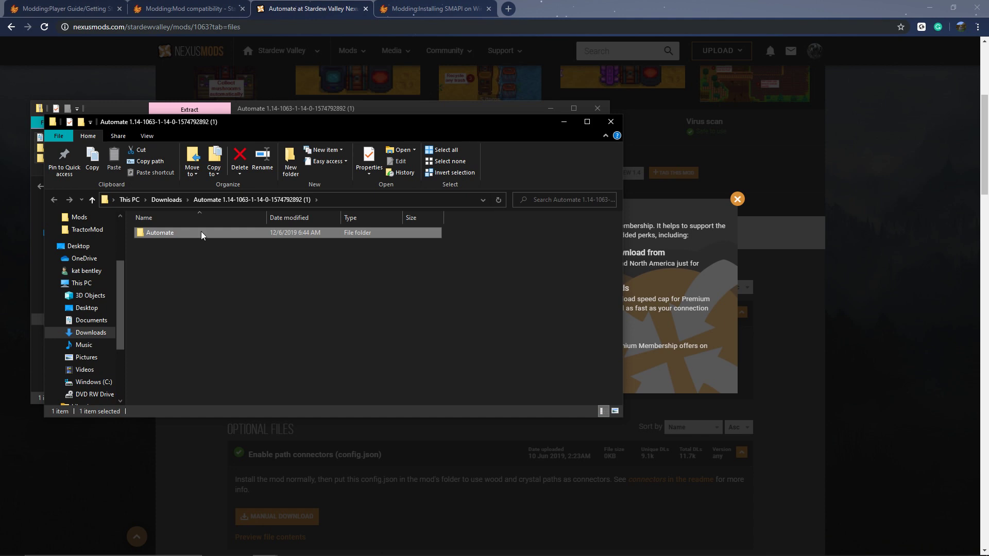
{"action": "right_click", "coordinate": [201, 231]}
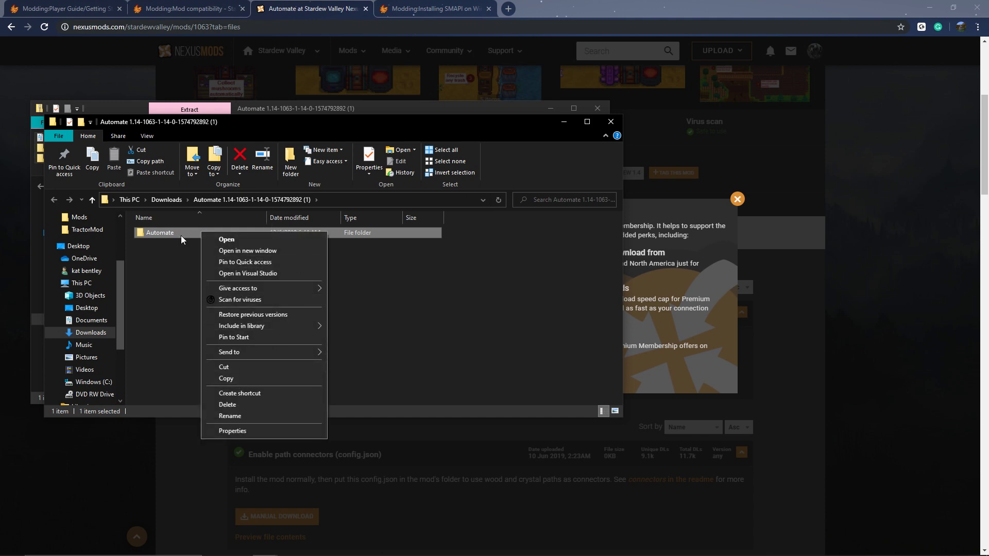
{"action": "mouse_move", "coordinate": [289, 554]}
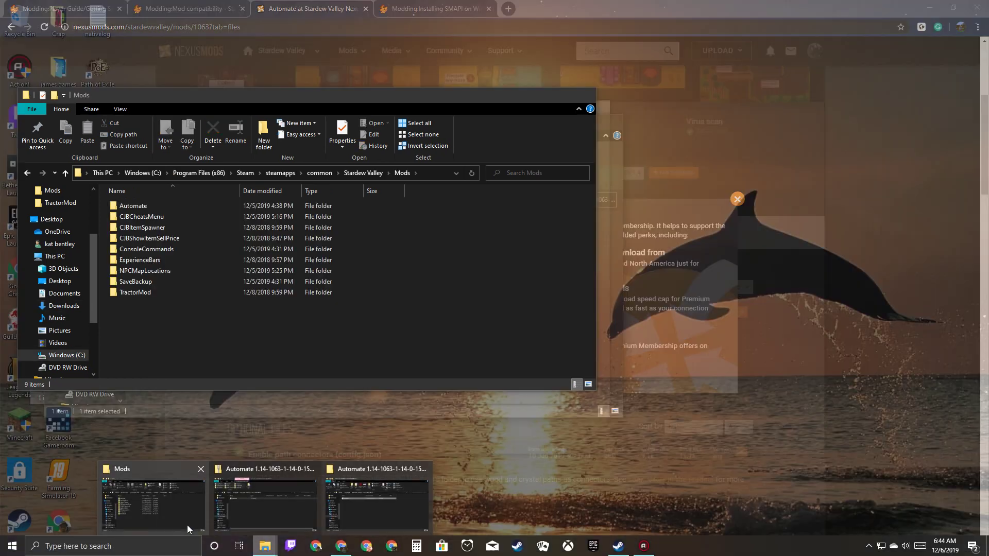
{"action": "left_click", "coordinate": [187, 525]}
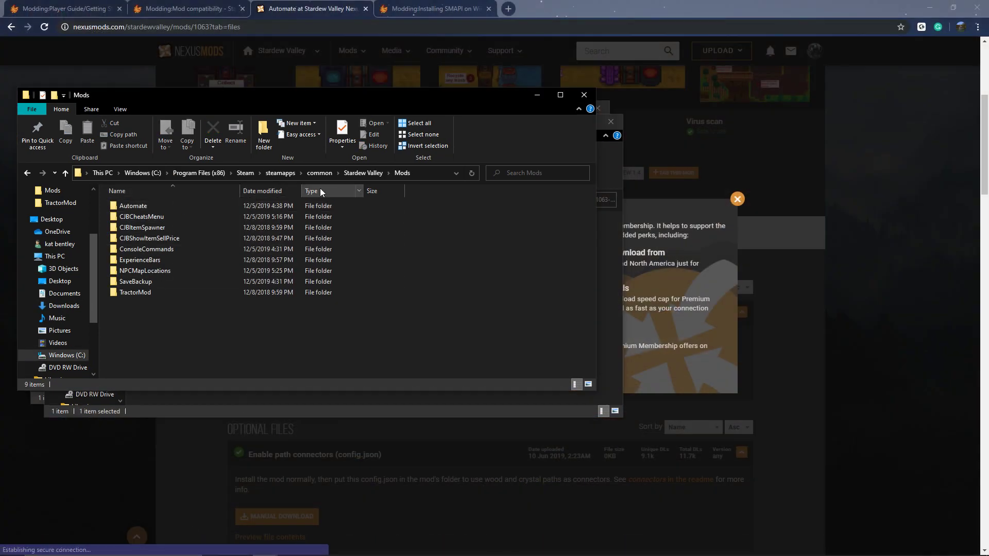
{"action": "right_click", "coordinate": [492, 241]}
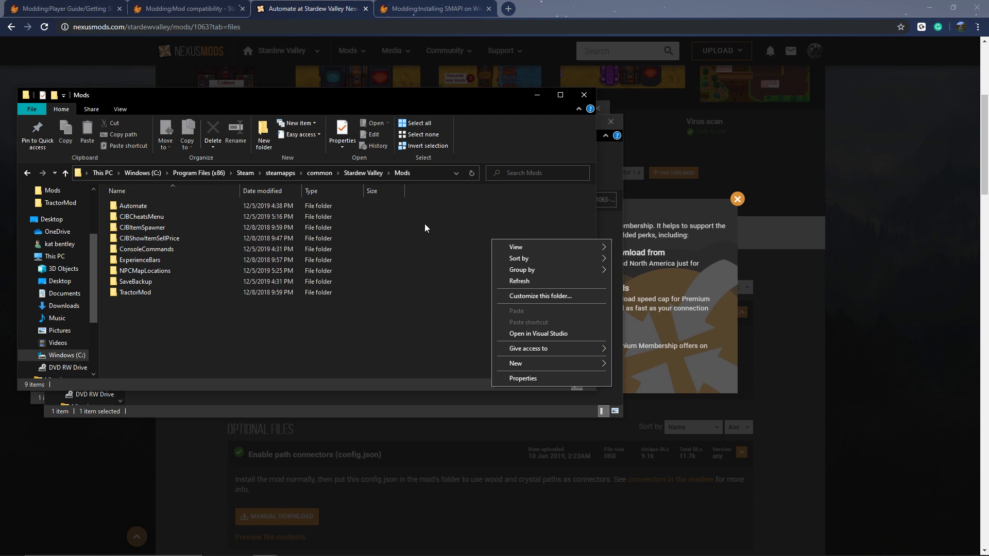
Place the extracted Automate folder's window beside the Mods folder window.
{"action": "left_click", "coordinate": [388, 397]}
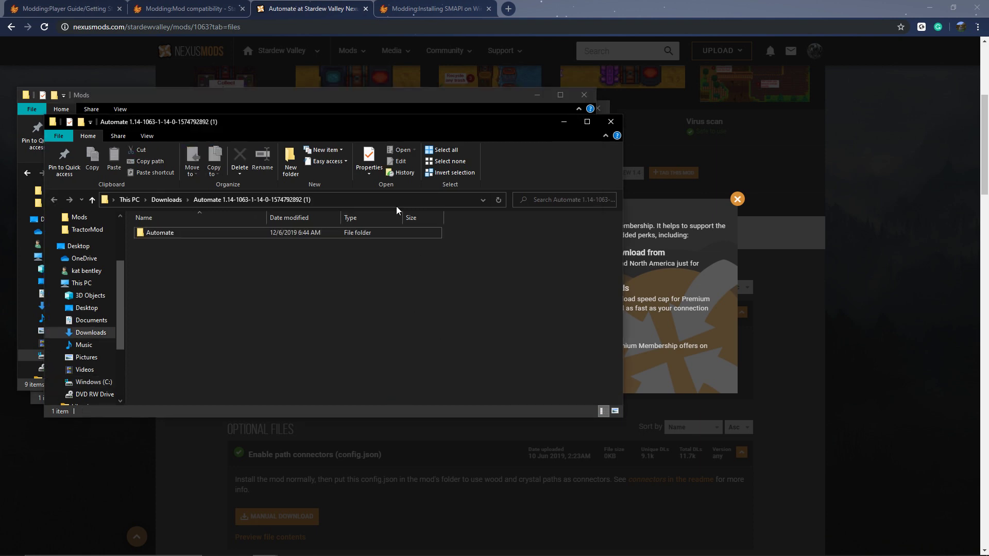
{"action": "left_click_drag", "start_coordinate": [358, 124], "coordinate": [956, 93]}
{"action": "left_click_drag", "start_coordinate": [804, 203], "coordinate": [897, 245]}
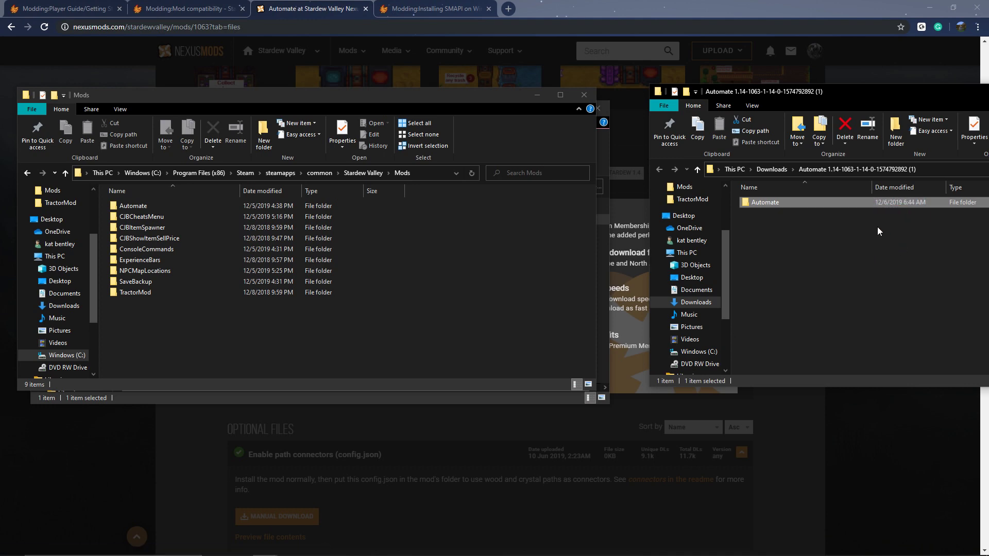
{"action": "left_click_drag", "start_coordinate": [899, 95], "coordinate": [582, 104]}
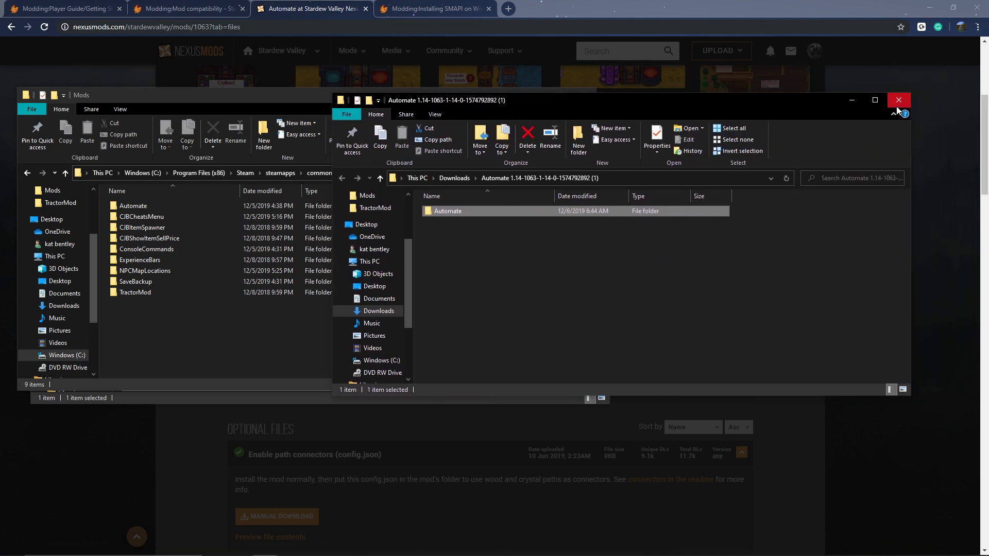
Close the three File Explorer windows, then dismiss the Automate download dialog and close the mod page's tab.
{"action": "left_click", "coordinate": [898, 101]}
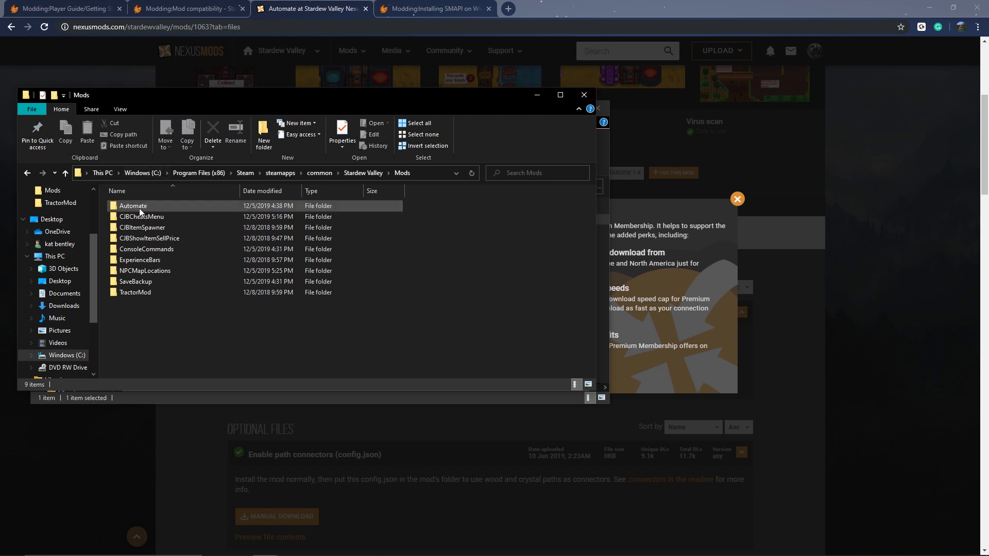
{"action": "left_click", "coordinate": [588, 100]}
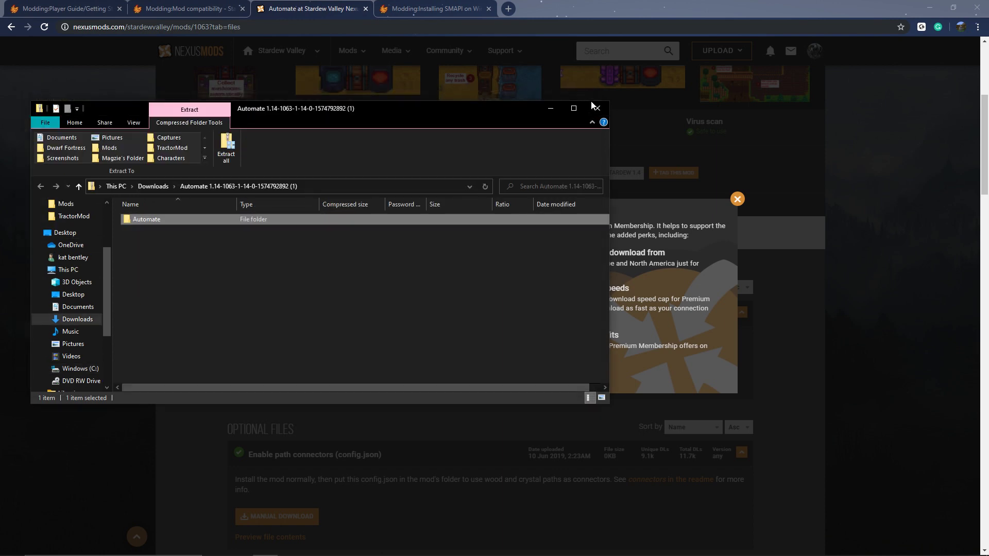
{"action": "left_click", "coordinate": [596, 109]}
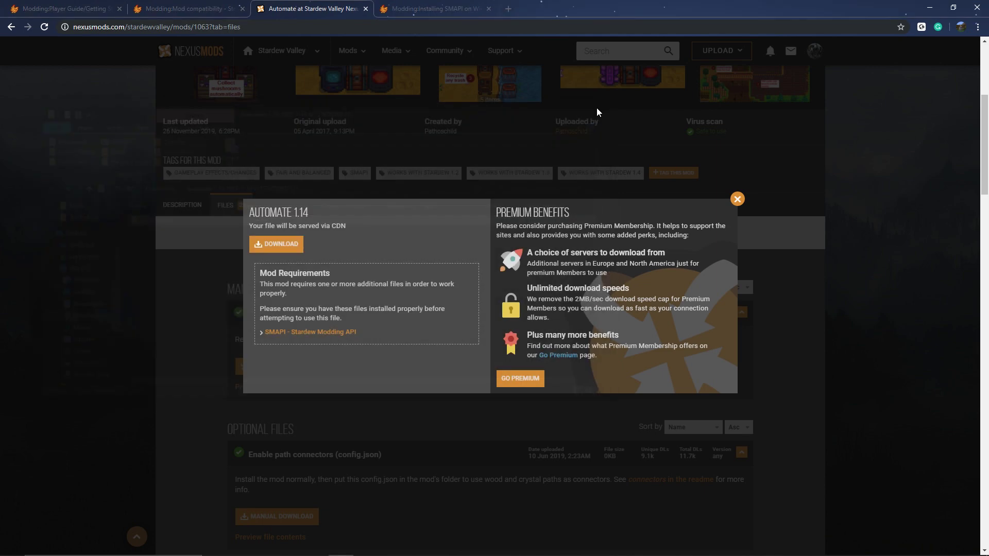
{"action": "left_click", "coordinate": [737, 199]}
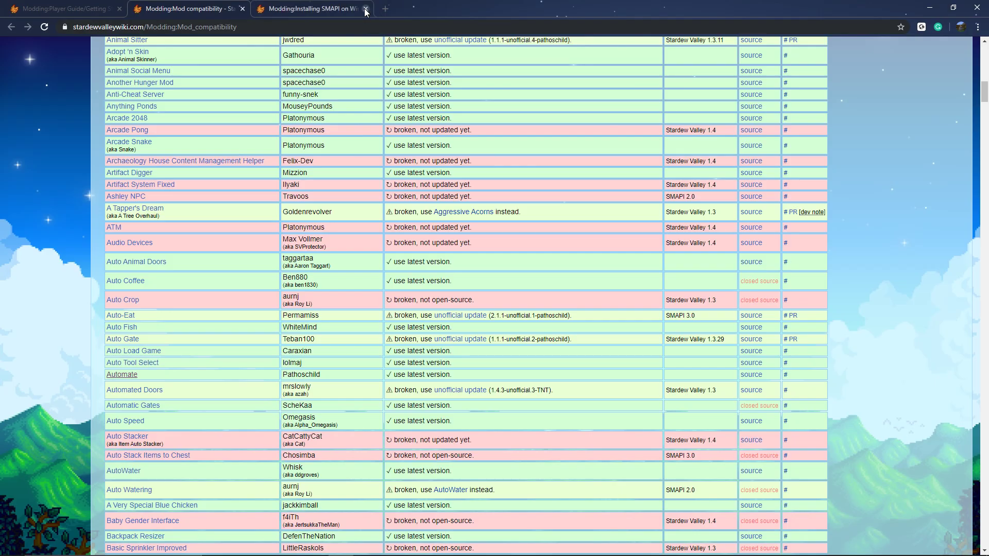
{"action": "left_click", "coordinate": [365, 9]}
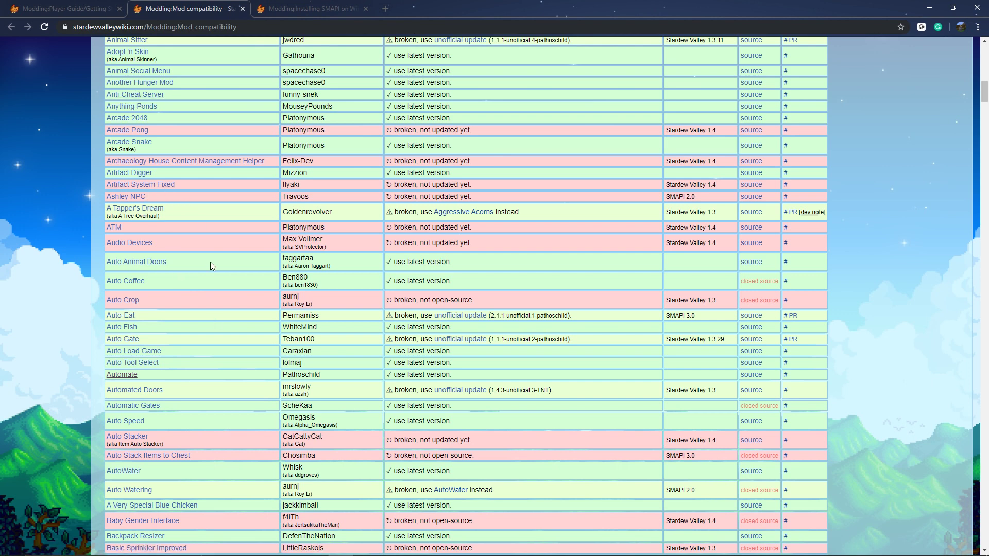
Examine further entries in the SMAPI mods' compatibility table, from Automate through the mods starting with B.
{"action": "scroll", "coordinate": [210, 262], "scroll_direction": "down", "scroll_amount": 2}
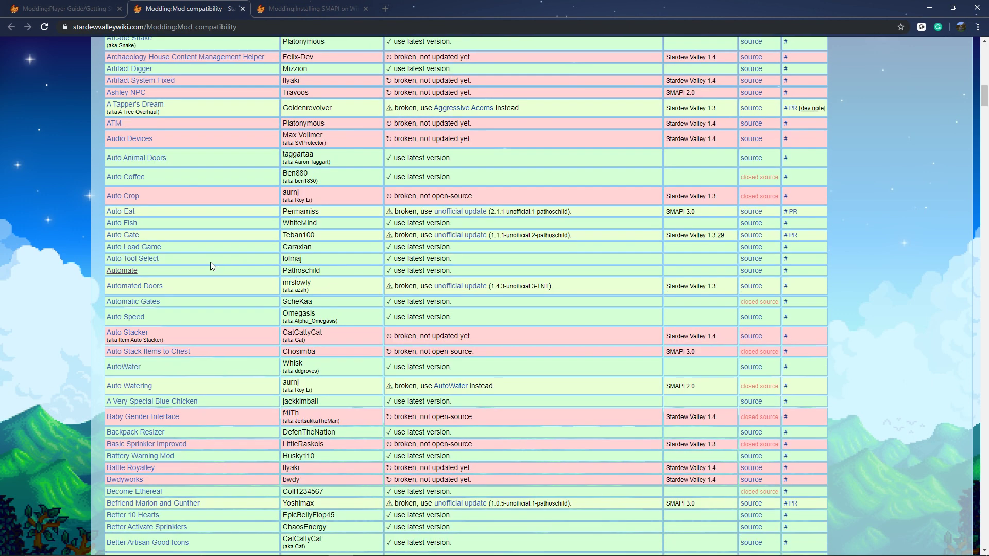
{"action": "scroll", "coordinate": [210, 265], "scroll_direction": "down", "scroll_amount": 1}
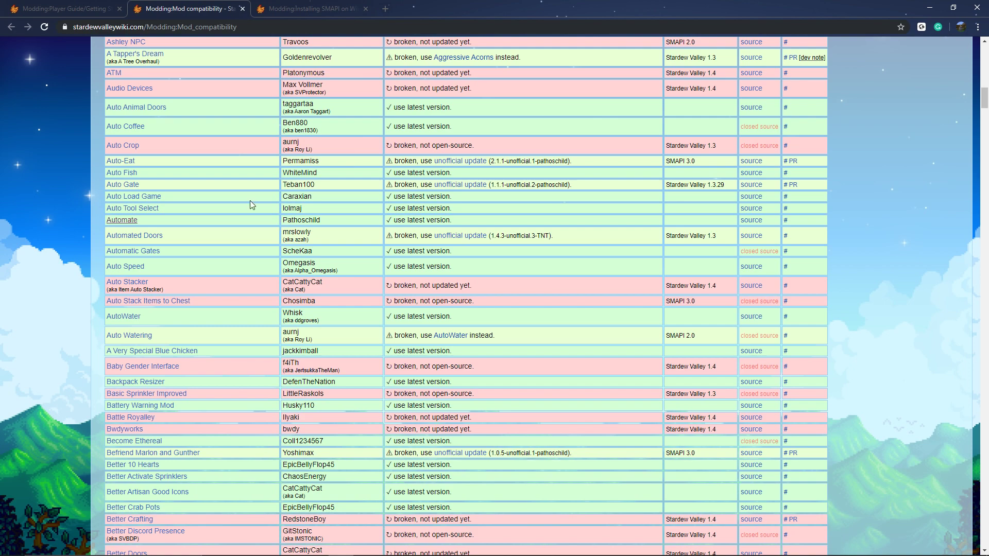
{"action": "scroll", "coordinate": [262, 178], "scroll_direction": "down", "scroll_amount": 2}
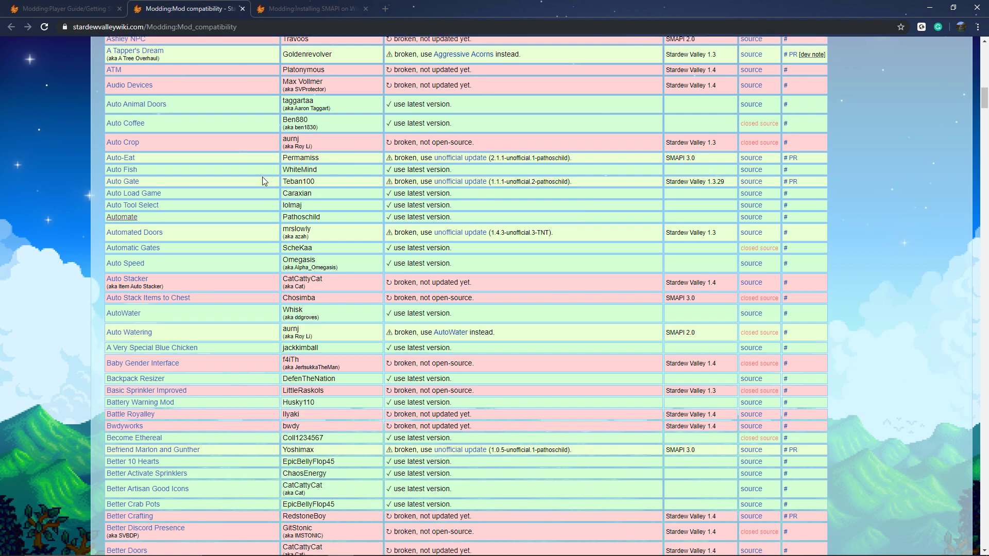
{"action": "scroll", "coordinate": [259, 182], "scroll_direction": "down", "scroll_amount": 3}
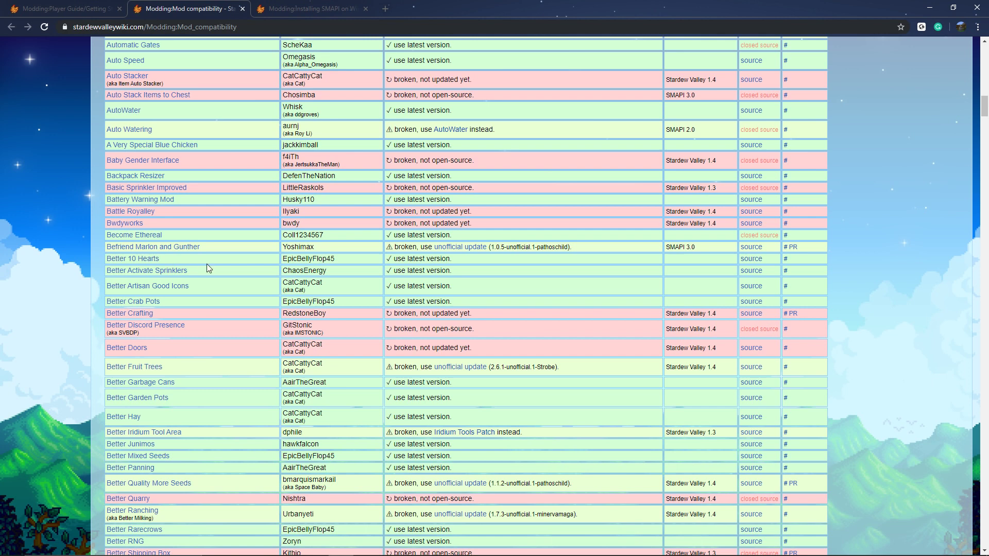
Examine the compatibility table's entries from the mods starting with Better through Breed Like Rabbits.
{"action": "scroll", "coordinate": [208, 266], "scroll_direction": "down", "scroll_amount": 4}
{"action": "scroll", "coordinate": [207, 267], "scroll_direction": "down", "scroll_amount": 2}
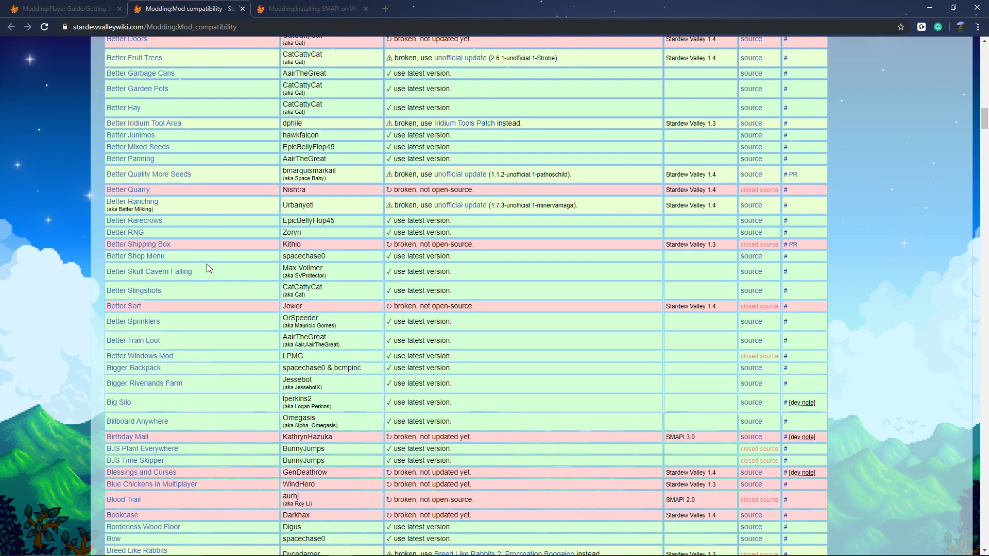
Switch to Steam and open Stardew Valley's local files folder from the game library.
{"action": "mouse_move", "coordinate": [166, 555]}
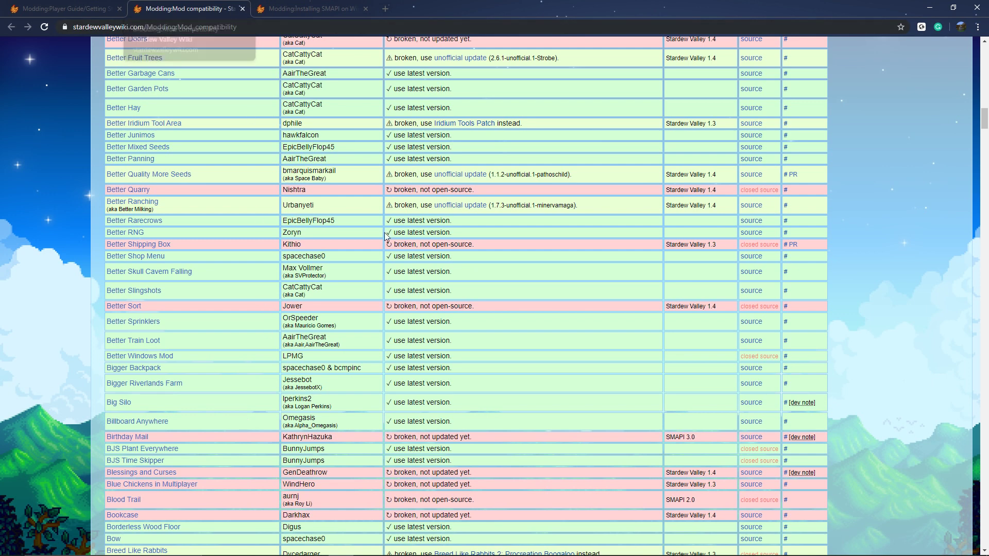
{"action": "mouse_move", "coordinate": [438, 554]}
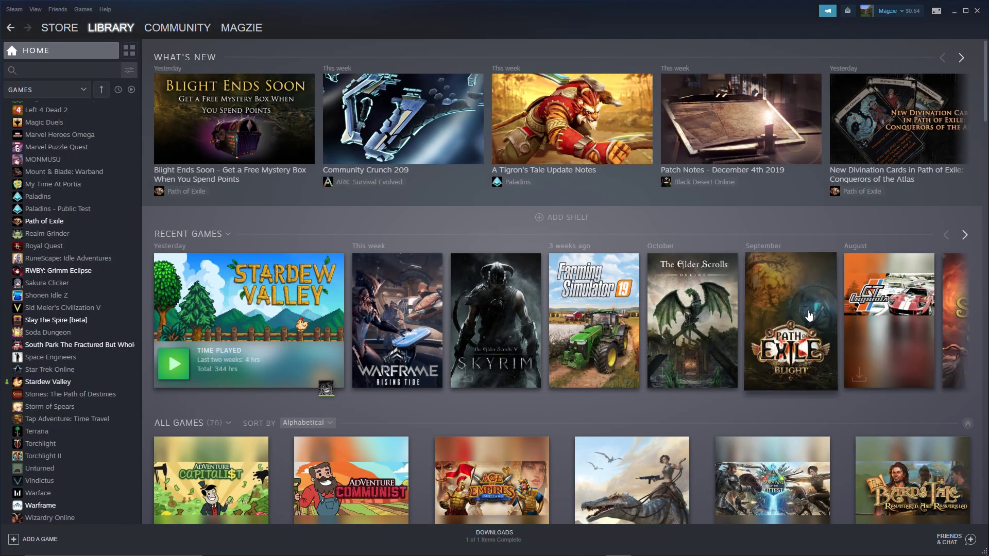
{"action": "right_click", "coordinate": [63, 384]}
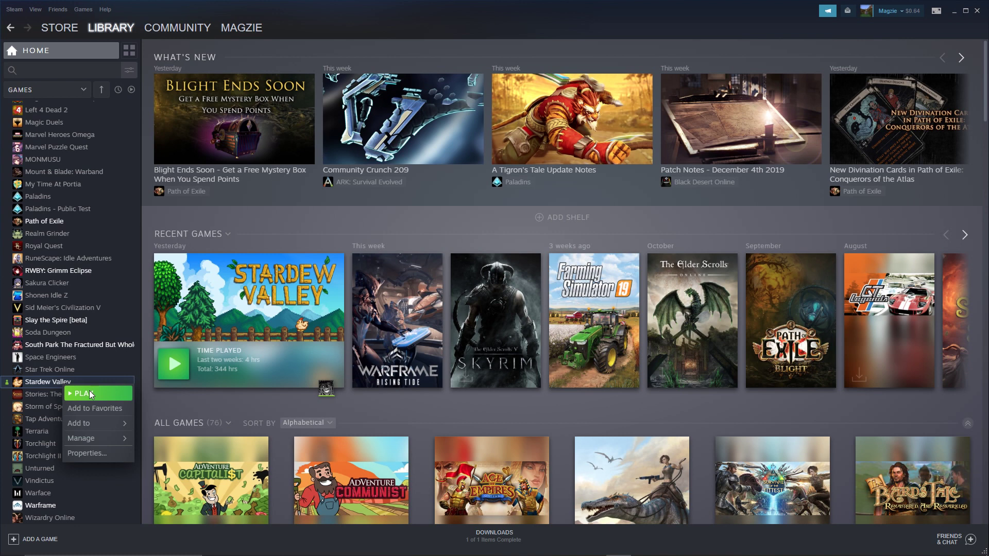
{"action": "mouse_move", "coordinate": [95, 438]}
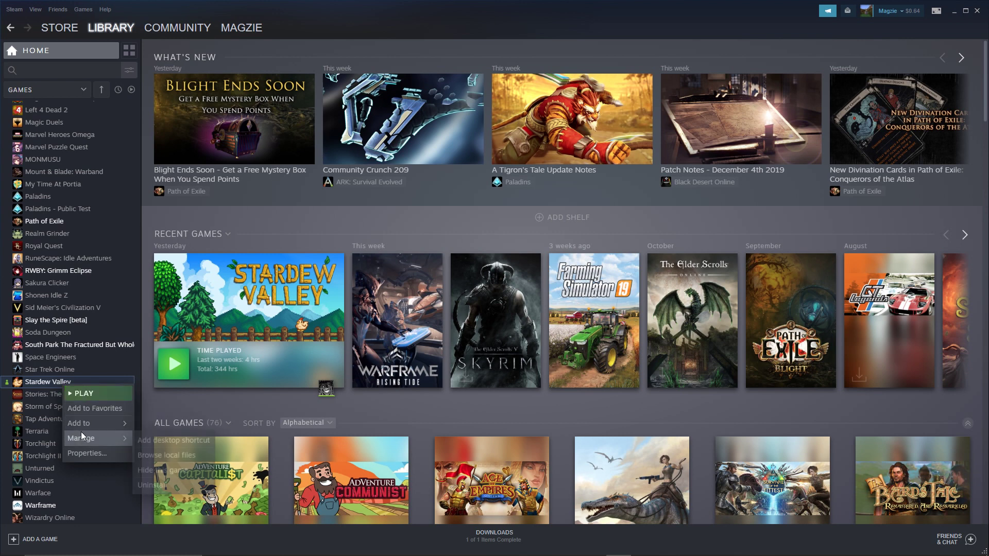
{"action": "left_click", "coordinate": [141, 457]}
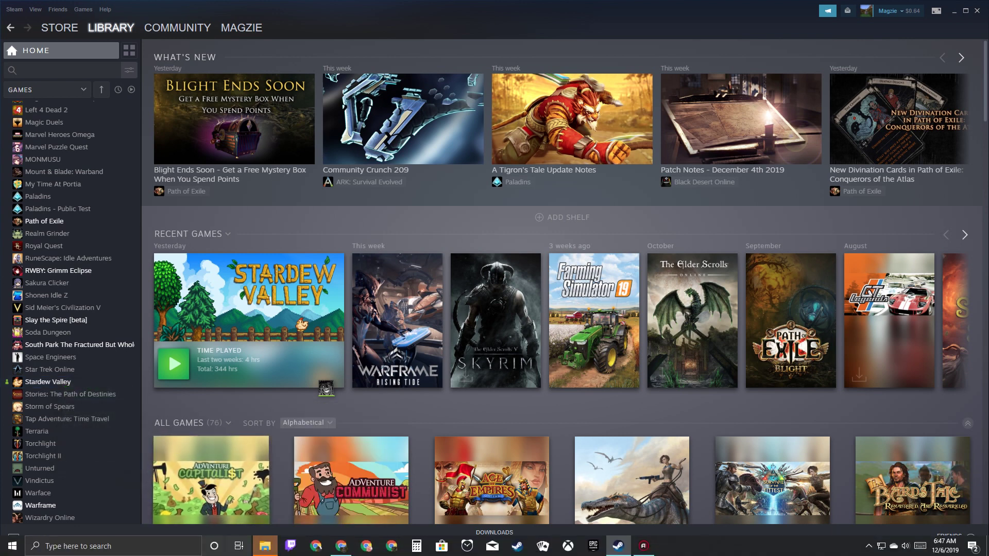
{"action": "left_click", "coordinate": [266, 551]}
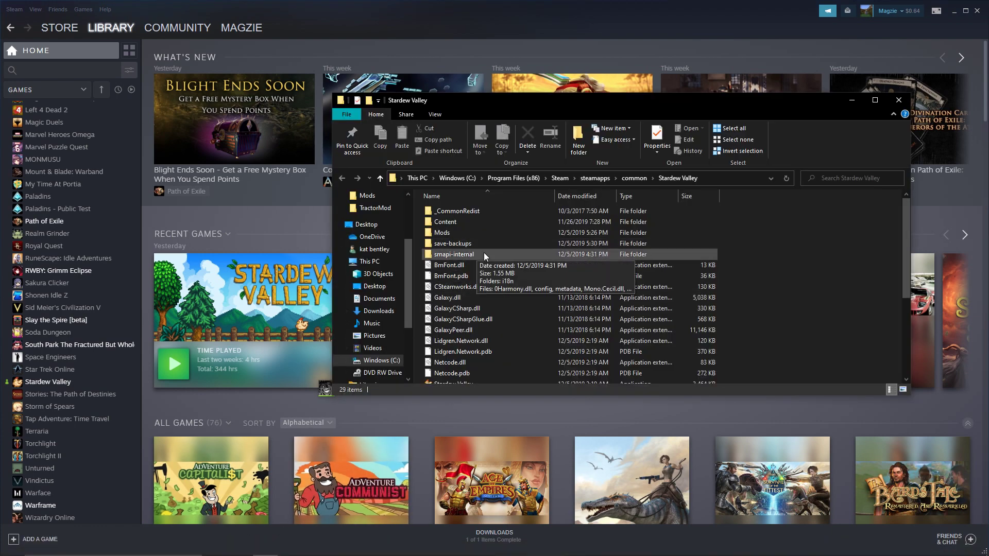
Inspect the contents of the Content and _CommonRedist folders, returning to the Stardew Valley folder.
{"action": "double_click", "coordinate": [457, 222]}
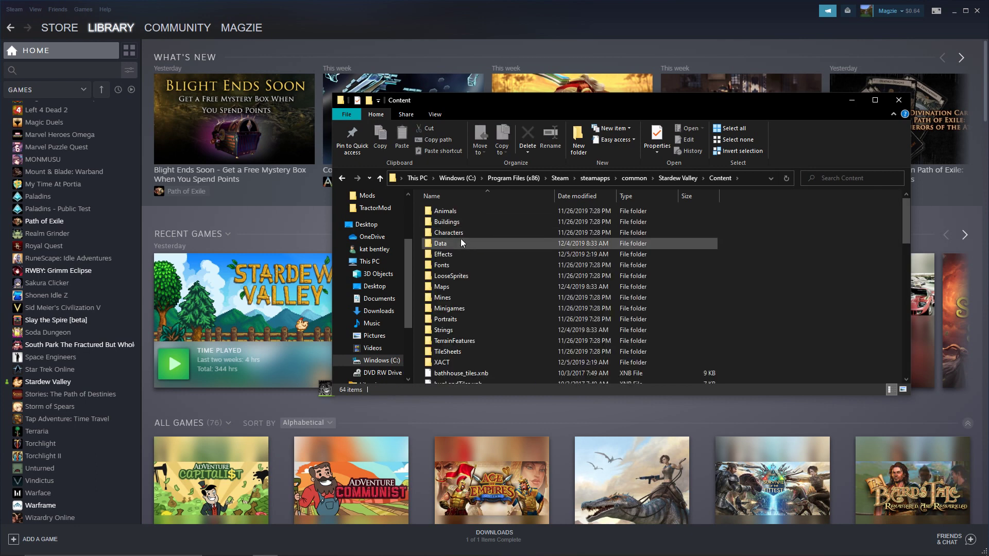
{"action": "scroll", "coordinate": [461, 239], "scroll_direction": "down", "scroll_amount": 3}
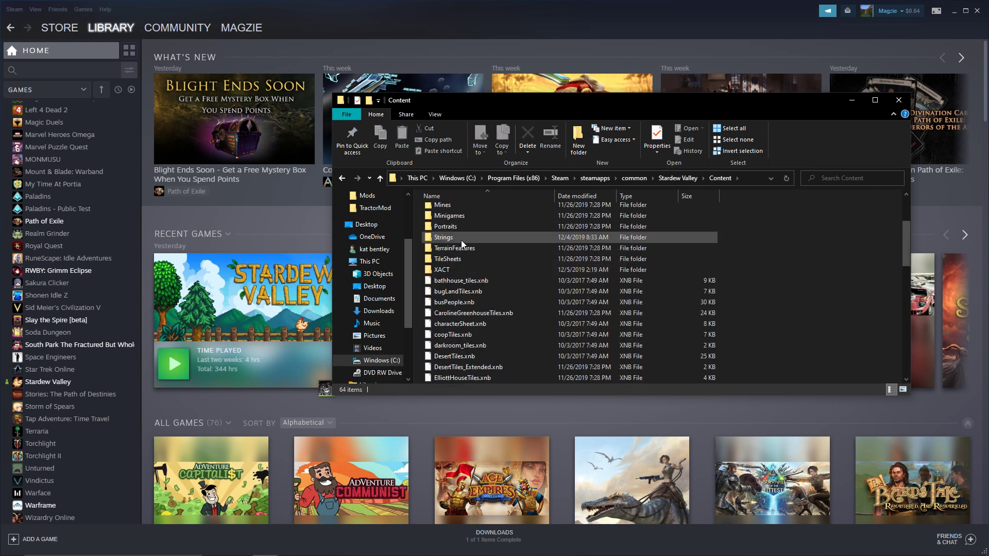
{"action": "scroll", "coordinate": [462, 240], "scroll_direction": "up", "scroll_amount": 3}
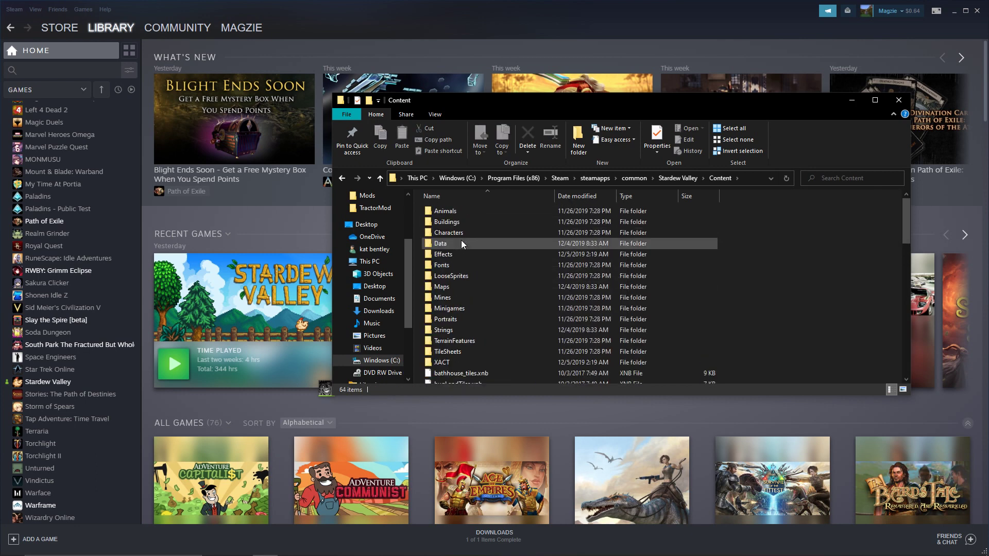
{"action": "left_click", "coordinate": [341, 179]}
{"action": "double_click", "coordinate": [478, 211]}
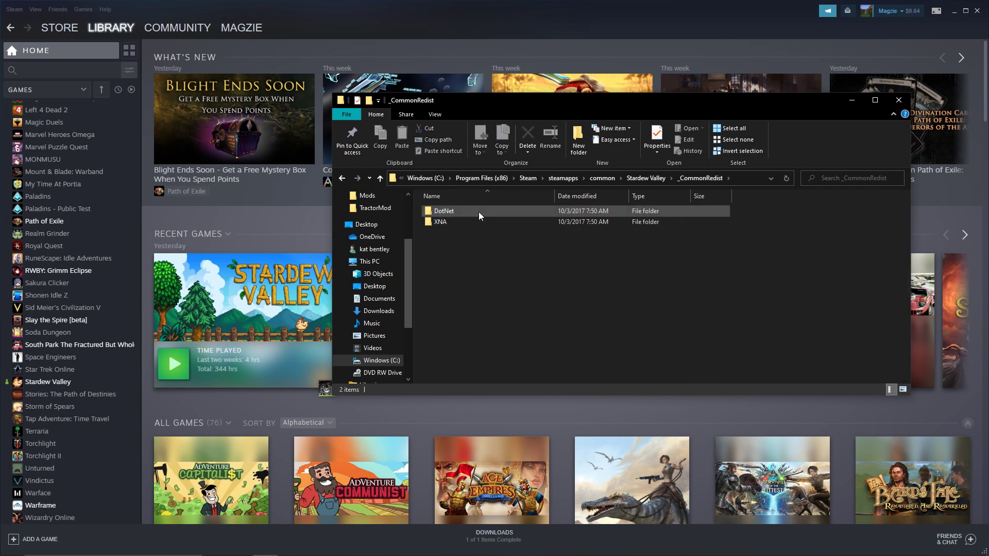
{"action": "left_click", "coordinate": [341, 178]}
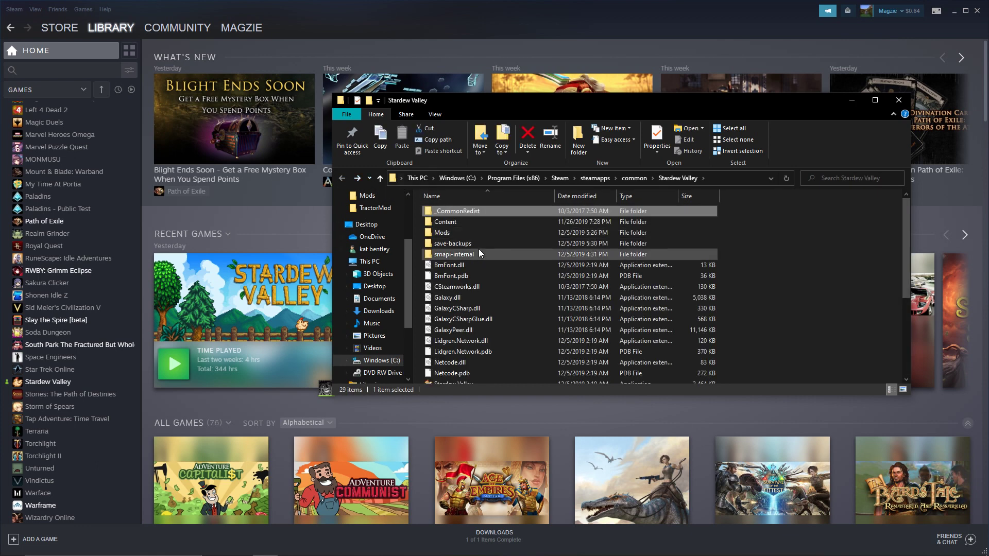
Inspect the backup archives in the save-backups folder and the remaining files of the Stardew Valley folder.
{"action": "double_click", "coordinate": [477, 243]}
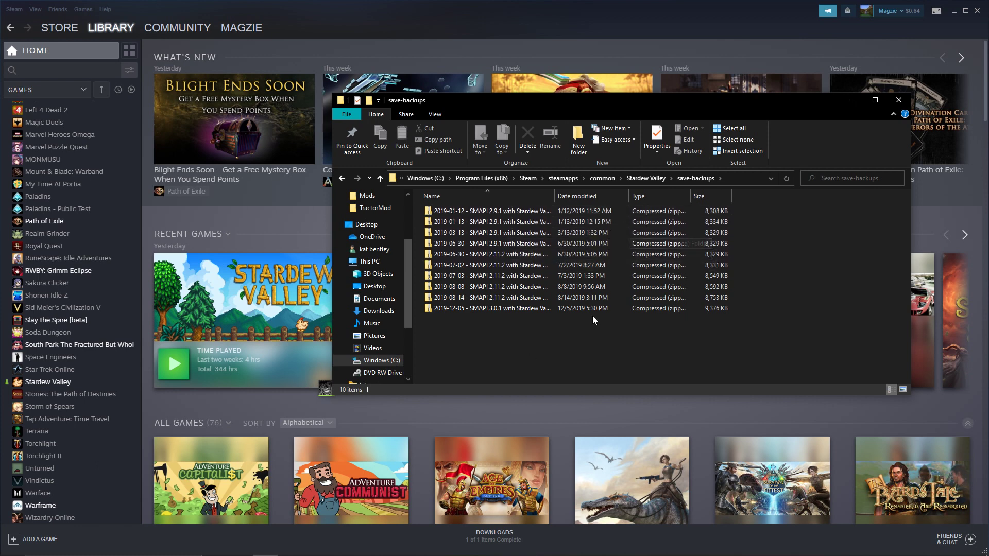
{"action": "left_click", "coordinate": [380, 178]}
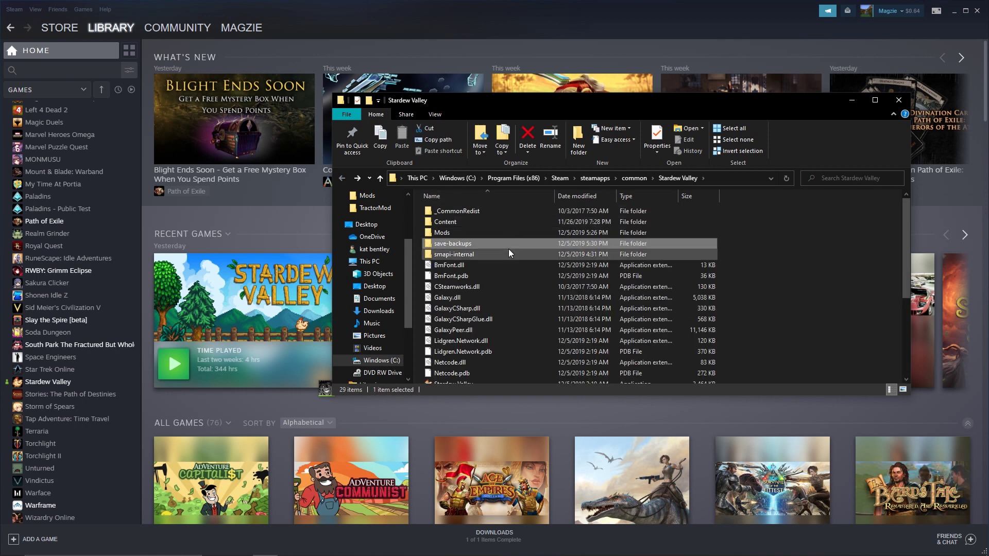
{"action": "scroll", "coordinate": [509, 253], "scroll_direction": "down", "scroll_amount": 5}
{"action": "scroll", "coordinate": [508, 252], "scroll_direction": "down", "scroll_amount": 1}
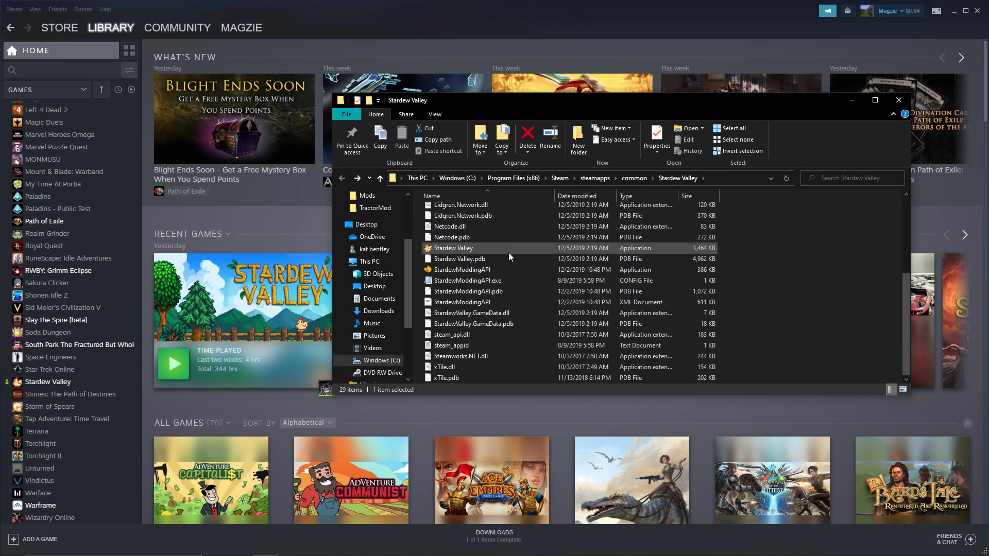
{"action": "scroll", "coordinate": [509, 252], "scroll_direction": "up", "scroll_amount": 4}
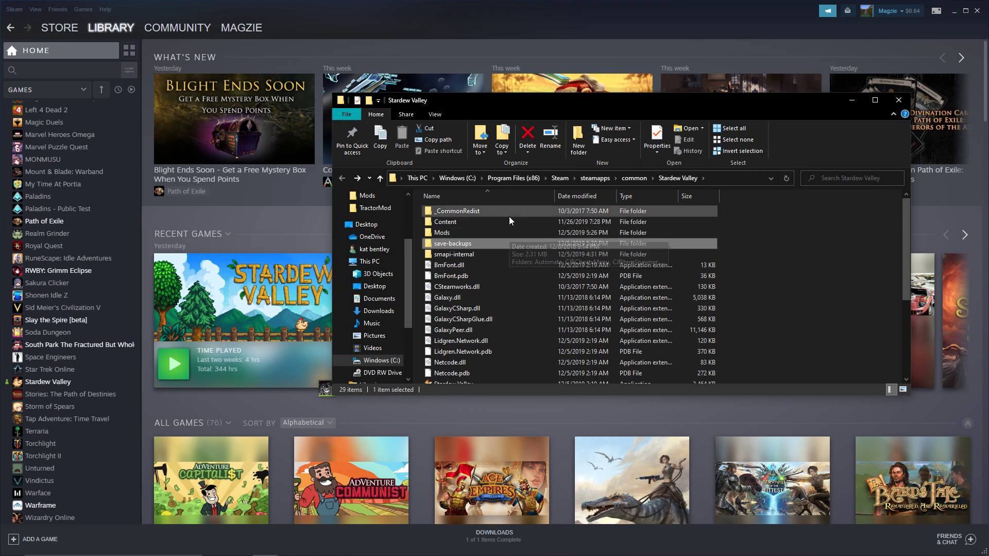
Create a folder named Save Backups on the desktop and place it below the MTG Arena shortcut.
{"action": "left_click", "coordinate": [853, 102]}
{"action": "left_click", "coordinate": [955, 11]}
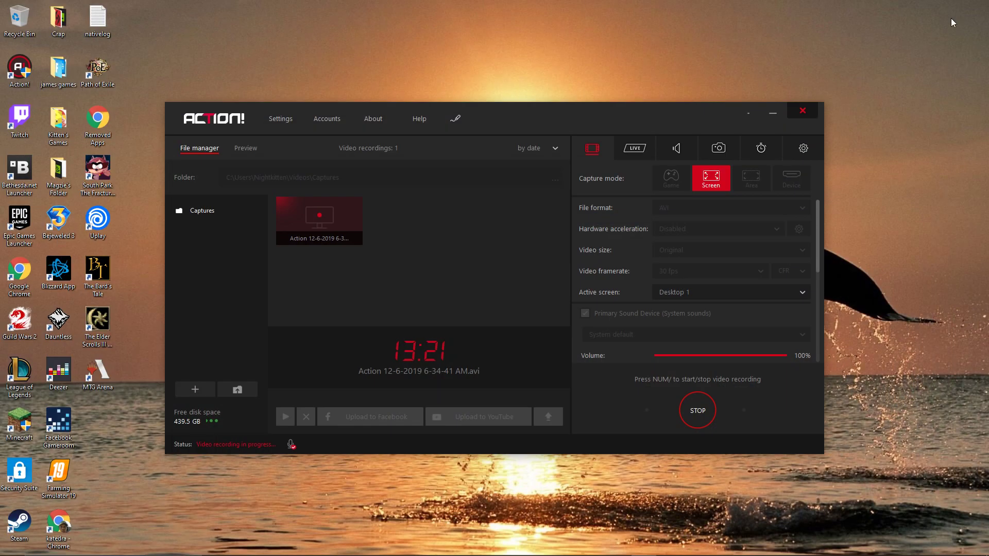
{"action": "right_click", "coordinate": [198, 34]}
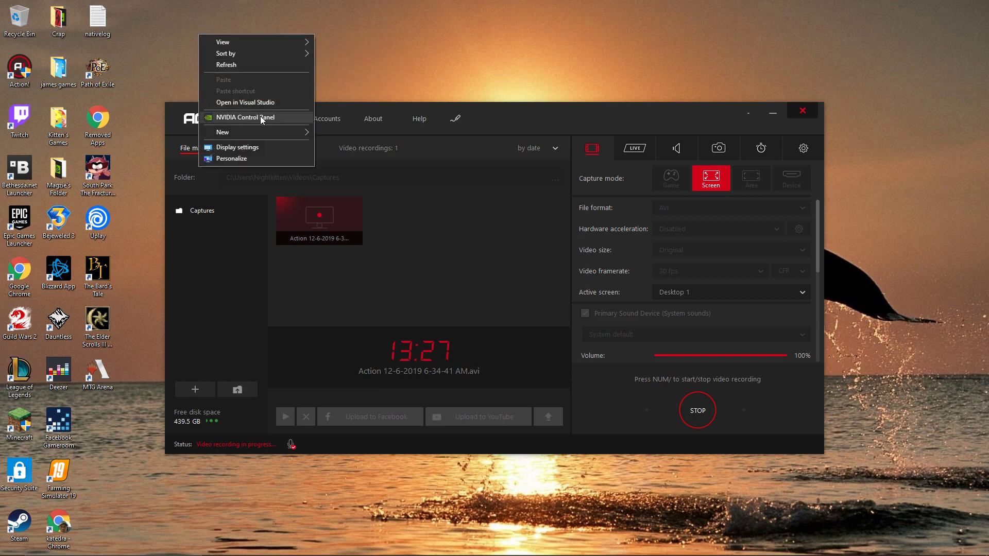
{"action": "mouse_move", "coordinate": [268, 135]}
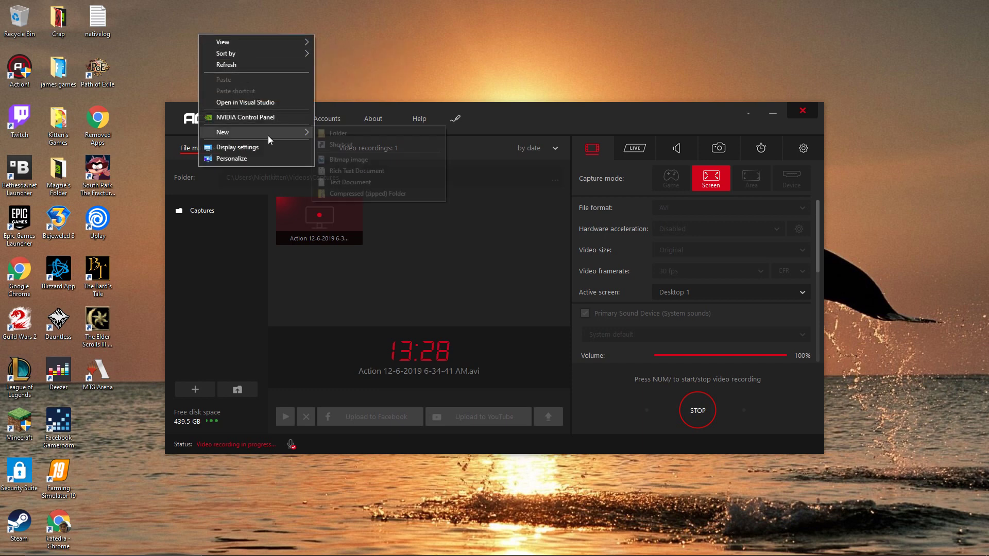
{"action": "left_click", "coordinate": [351, 133]}
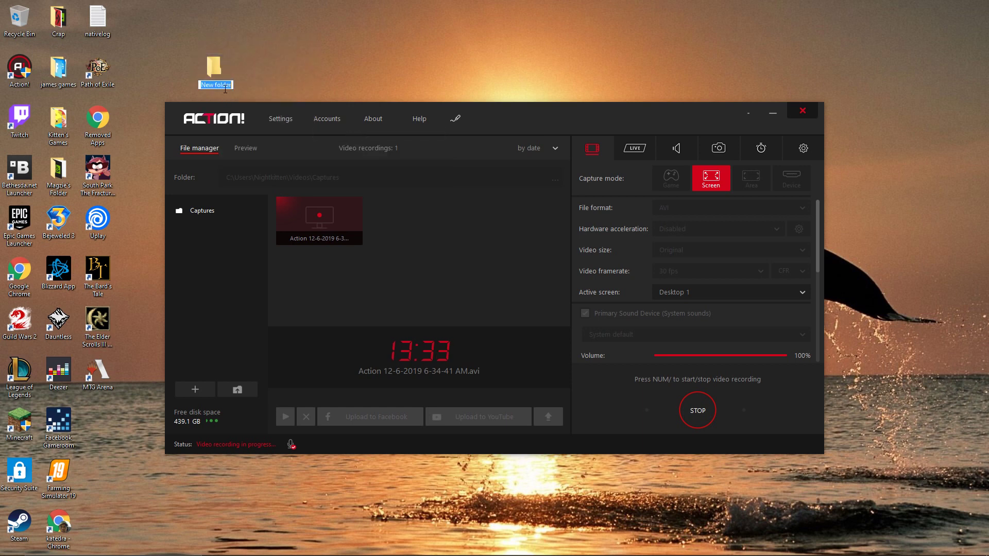
{"action": "type", "text": "Save"}
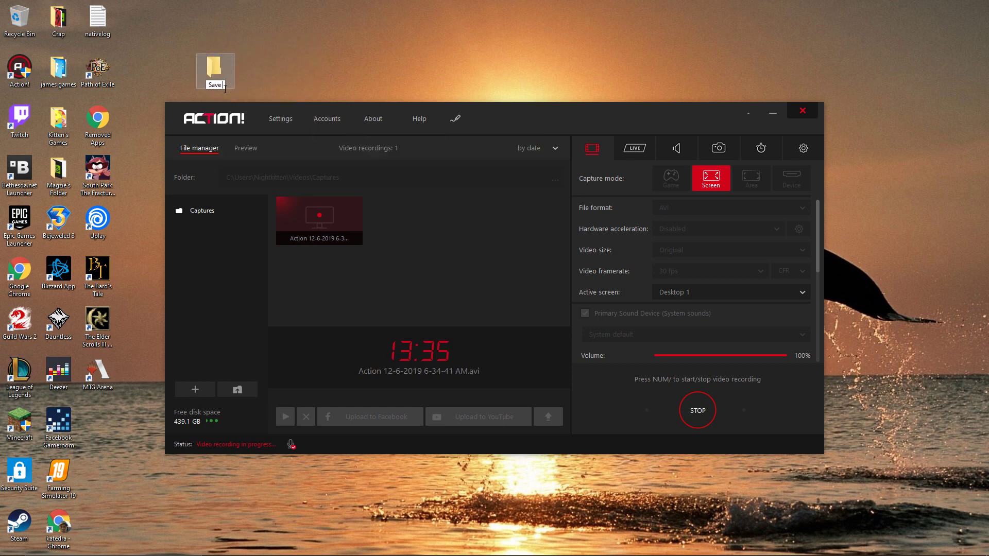
{"action": "type", "text": " Backups"}
{"action": "key", "text": "Return"}
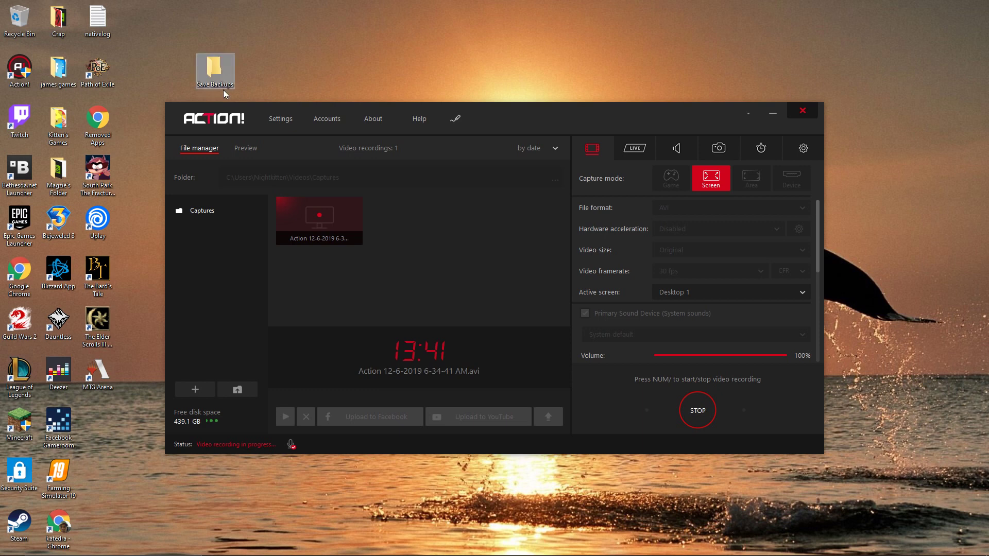
{"action": "left_click_drag", "start_coordinate": [213, 72], "coordinate": [103, 419]}
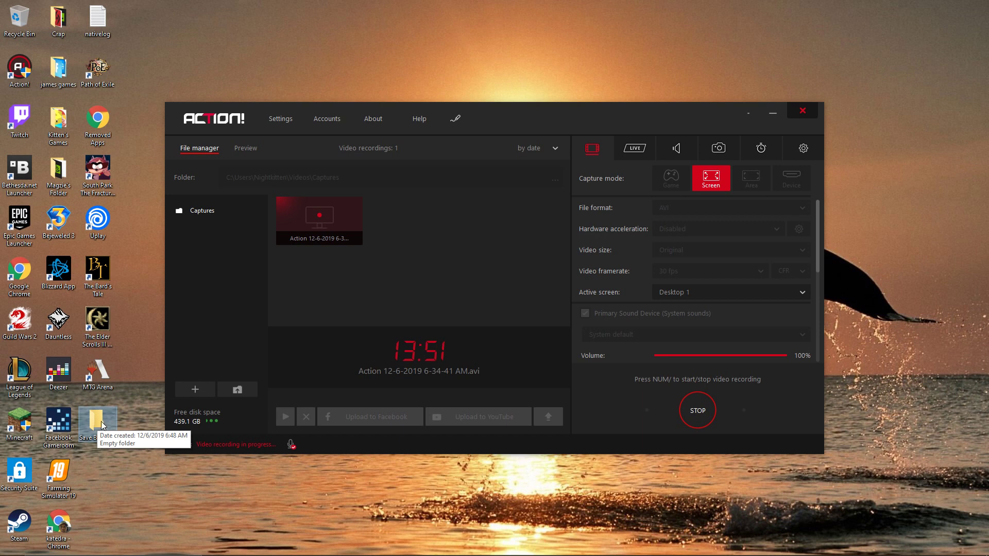
Review the mod folders inside Stardew Valley's Mods folder and close the File Explorer window.
{"action": "mouse_move", "coordinate": [335, 552]}
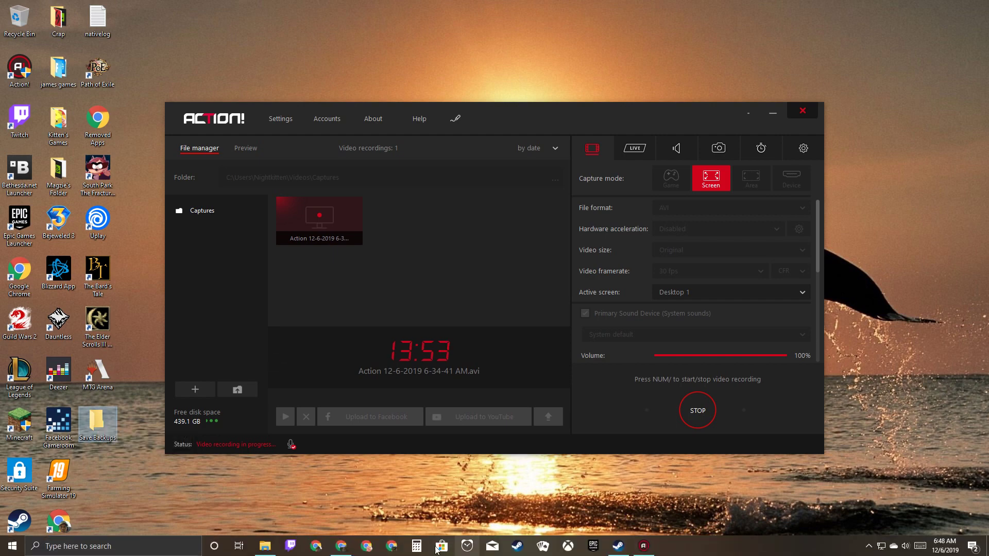
{"action": "left_click", "coordinate": [264, 546]}
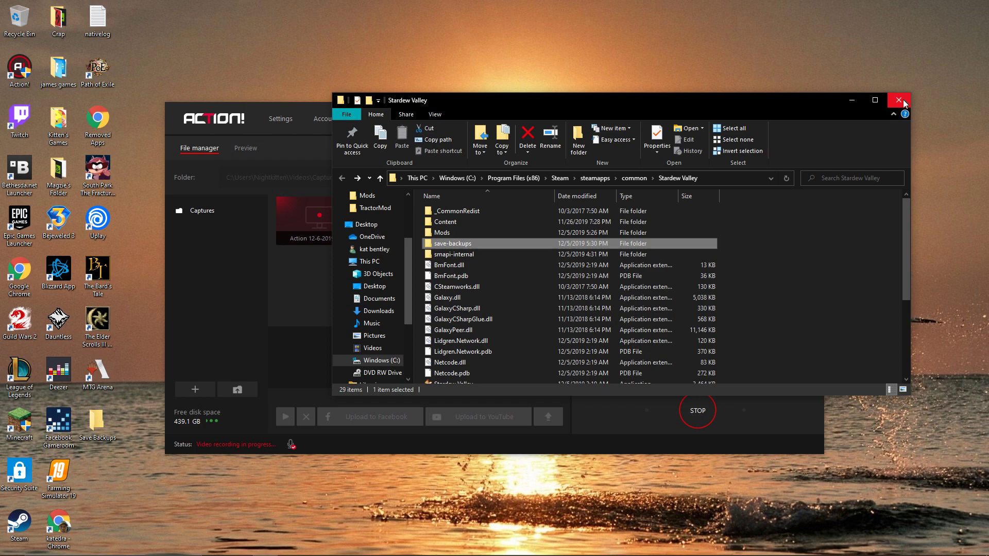
{"action": "double_click", "coordinate": [462, 235]}
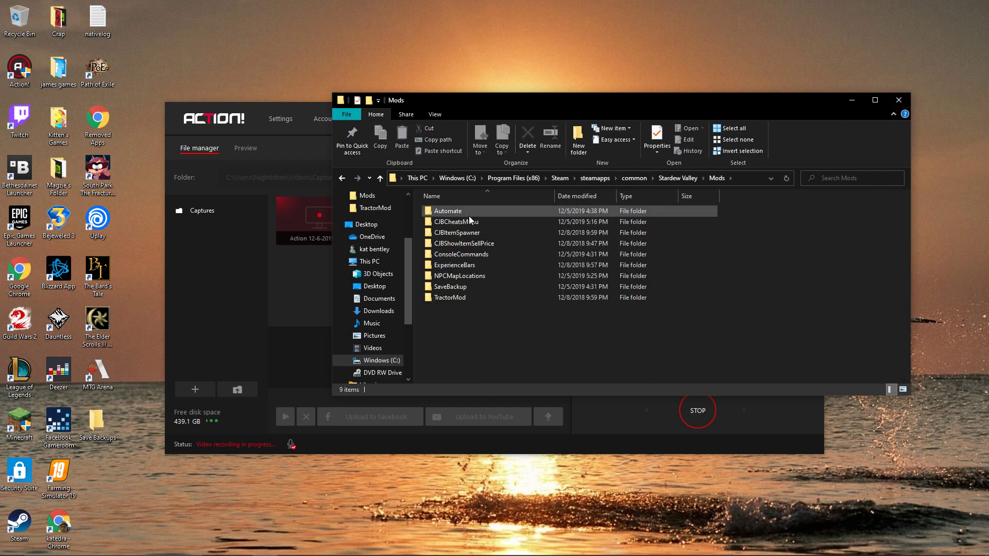
{"action": "left_click", "coordinate": [900, 102]}
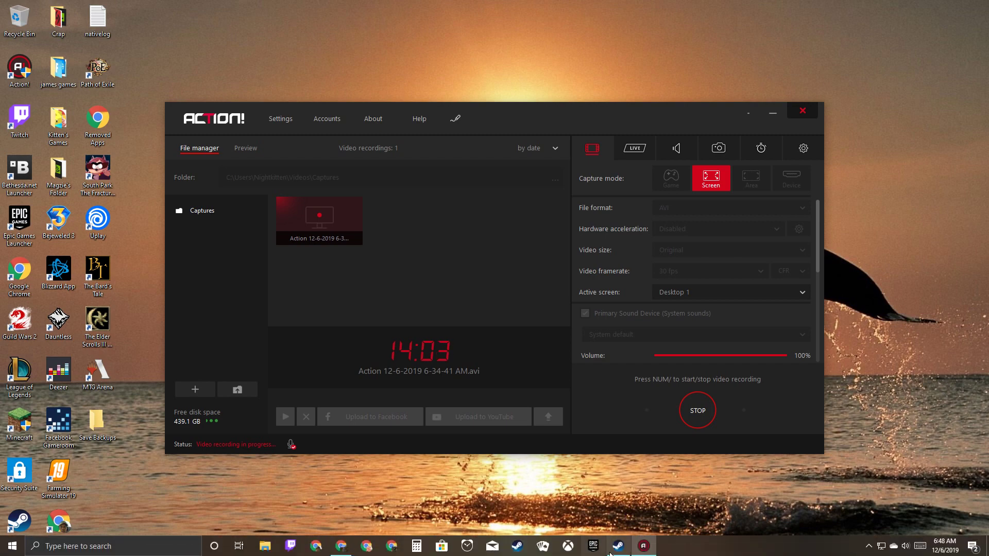
Switch back to Steam and launch Stardew Valley from the recent games.
{"action": "left_click", "coordinate": [617, 547]}
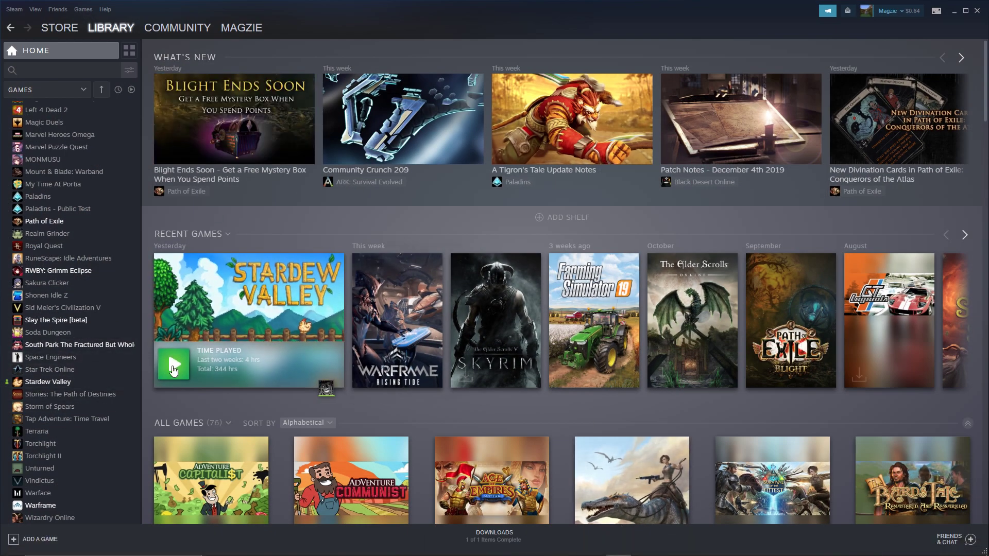
{"action": "mouse_move", "coordinate": [172, 370]}
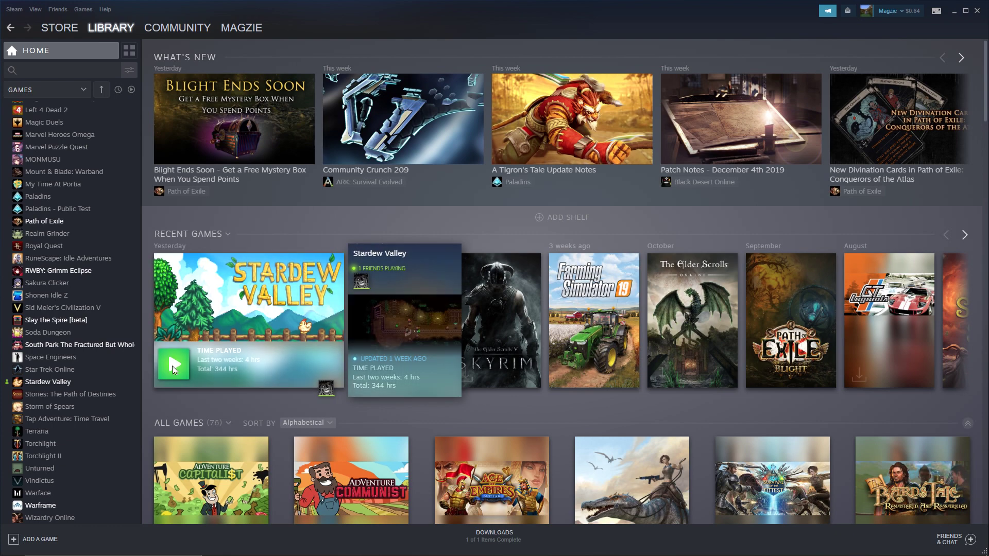
{"action": "left_click", "coordinate": [172, 365]}
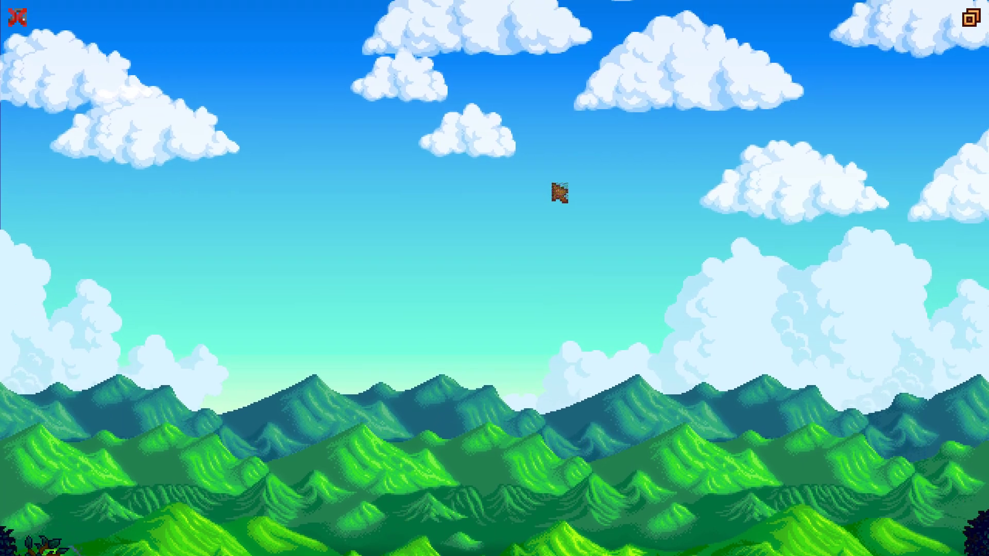
Skip the title intro and load the first saved farm, on Day 3 of Spring, Year 1.
{"action": "left_click", "coordinate": [525, 307]}
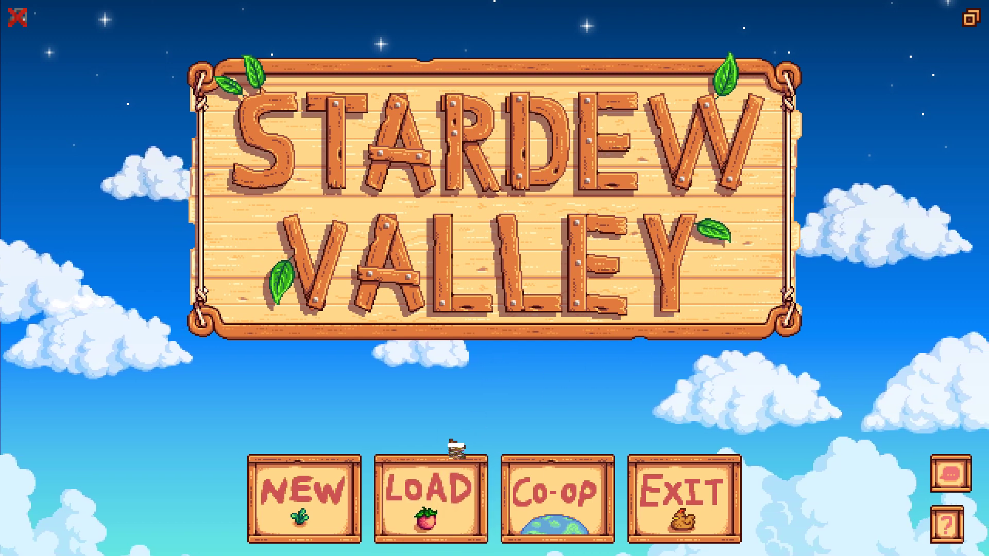
{"action": "left_click", "coordinate": [451, 486]}
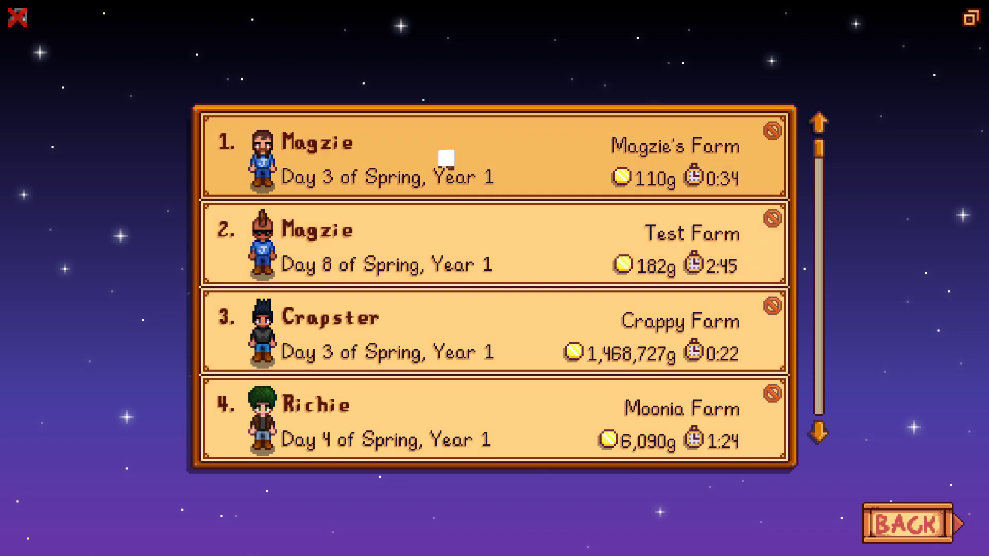
{"action": "left_click", "coordinate": [446, 158]}
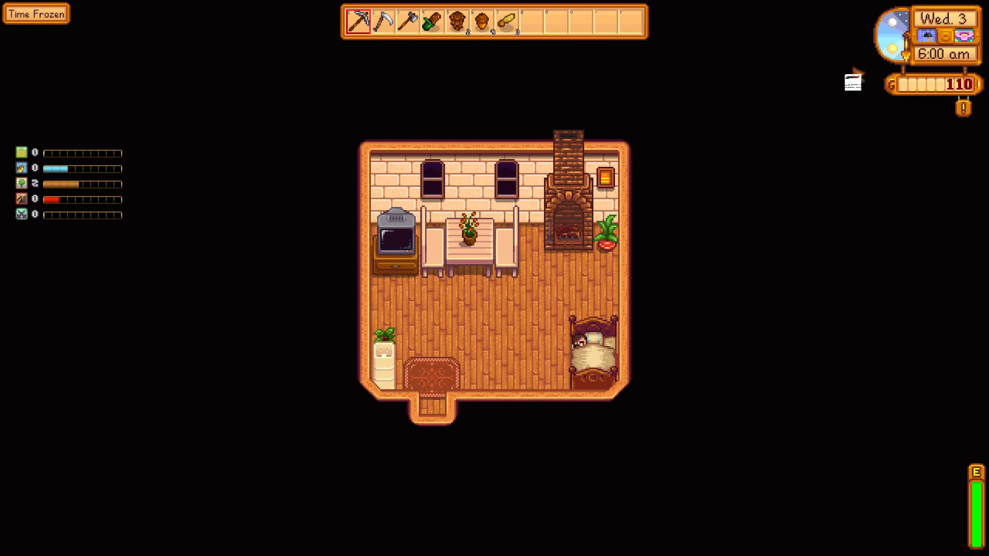
Check the villager locations on the in-game map, including Pierre's General Store, and close the map.
{"action": "key", "text": "m"}
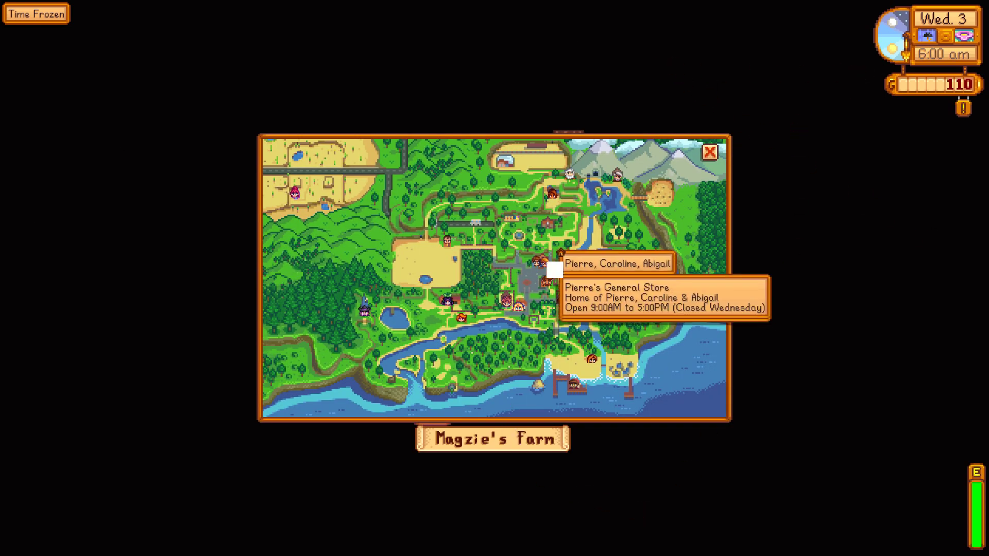
{"action": "key", "text": "m"}
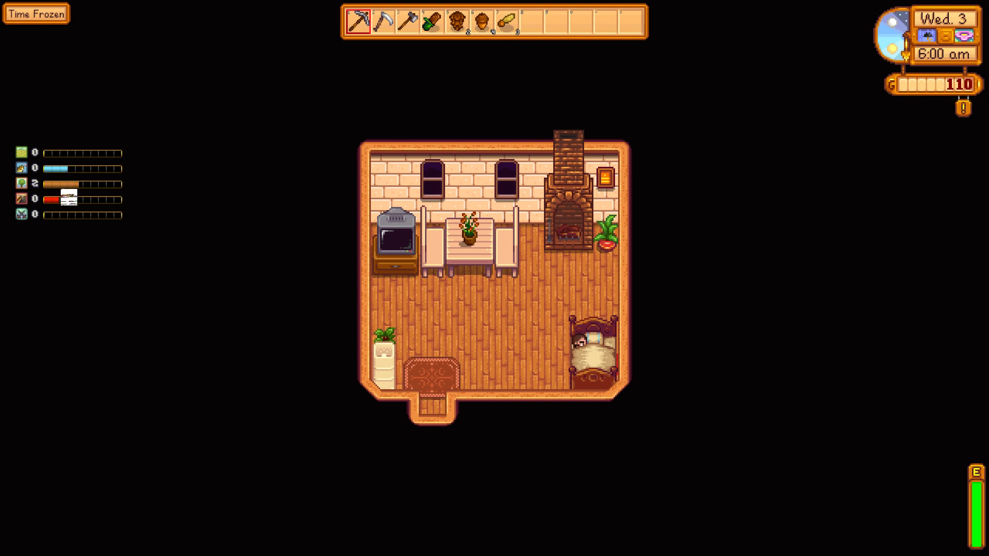
Hide and reshow the skill experience bars, and try them under the money counter before placing them below the Time Frozen label.
{"action": "key", "text": "x"}
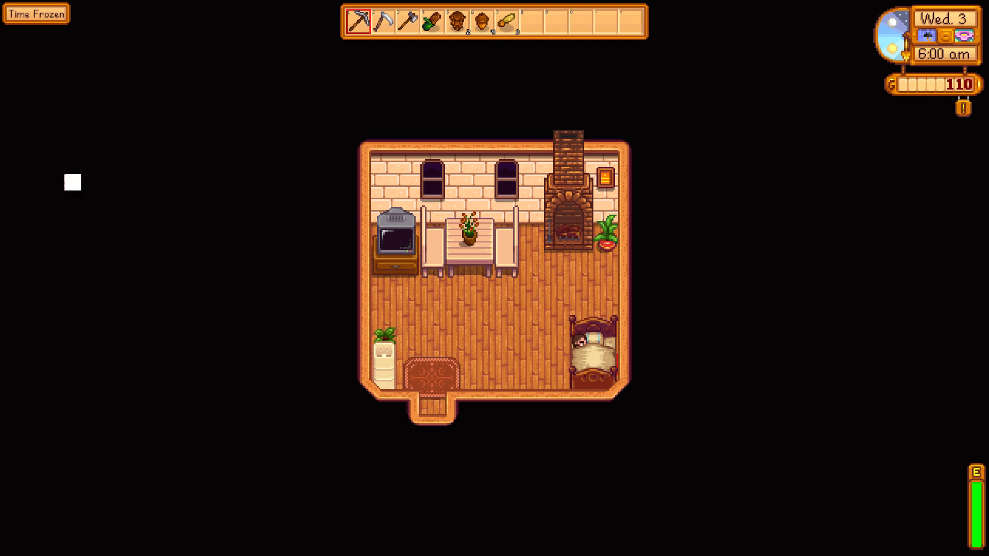
{"action": "key", "text": "x"}
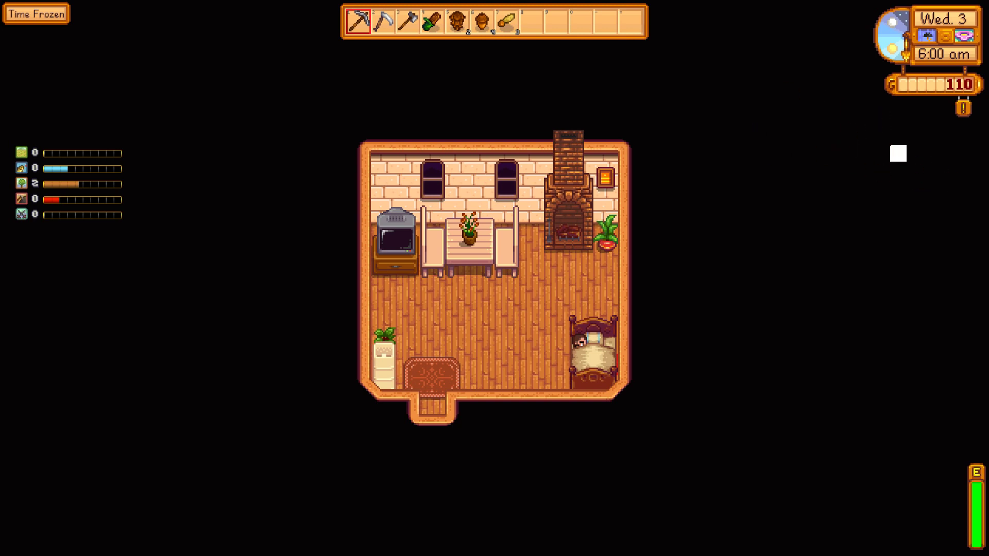
{"action": "left_click", "coordinate": [898, 154]}
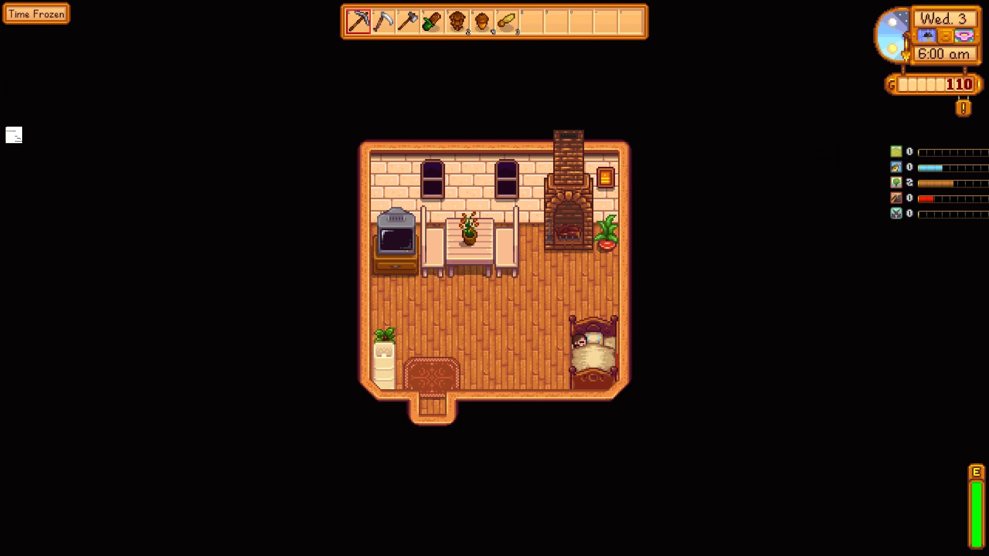
{"action": "left_click", "coordinate": [14, 135]}
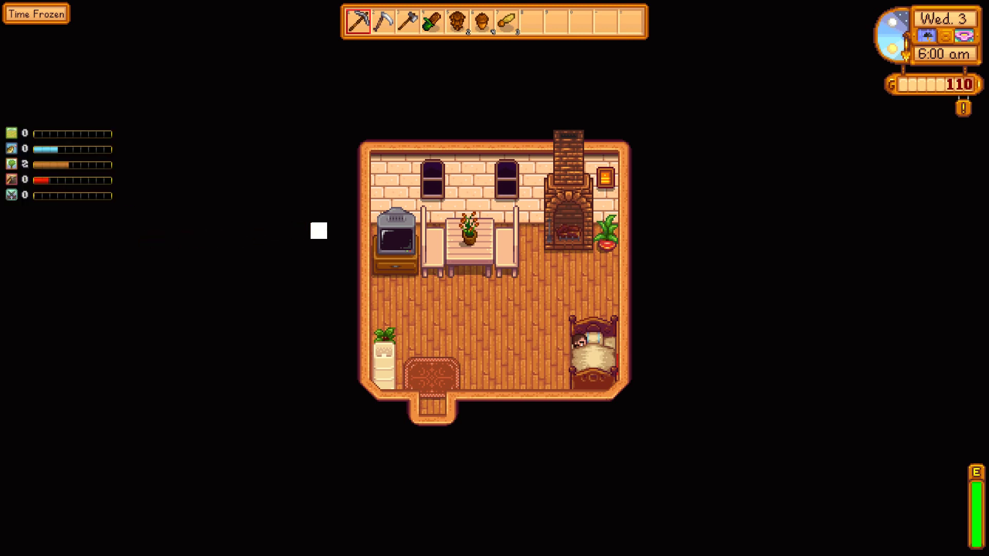
Walk the farmer out of bed and open the CJB Item Spawner.
{"action": "key", "text": "a"}
{"action": "key", "text": "w"}
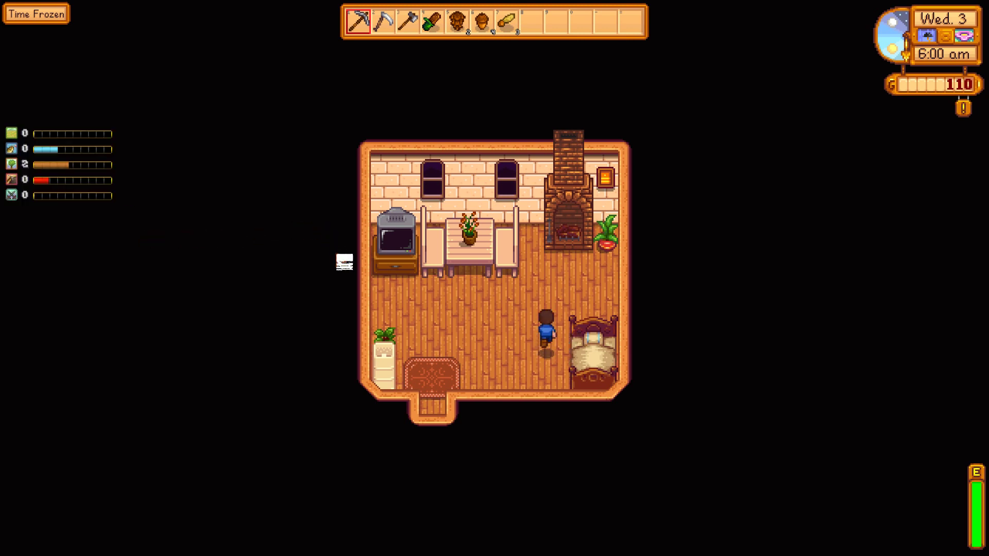
{"action": "key", "text": "i"}
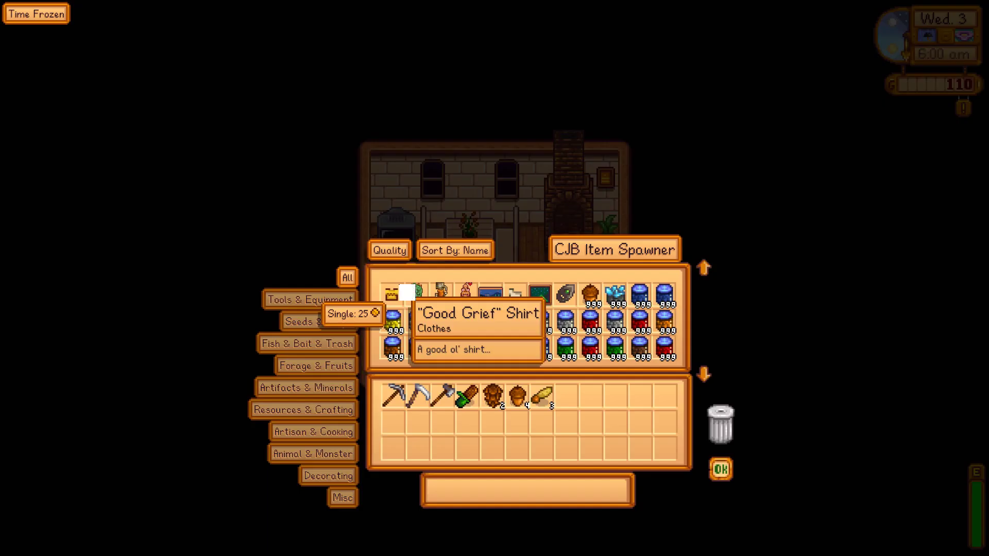